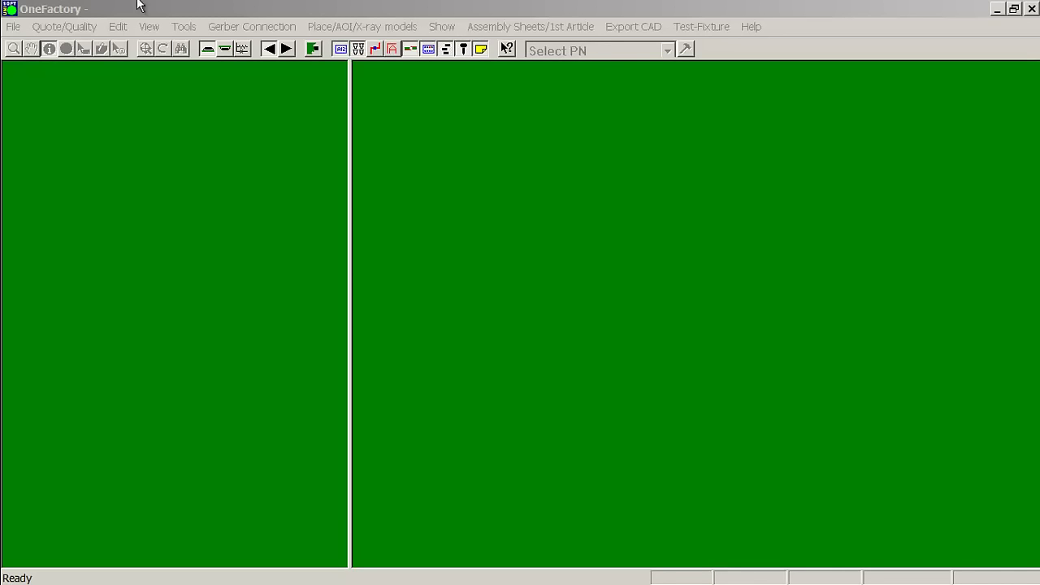
Step: Run Smart Open on the demo directory to list its valid input files
click(712, 26)
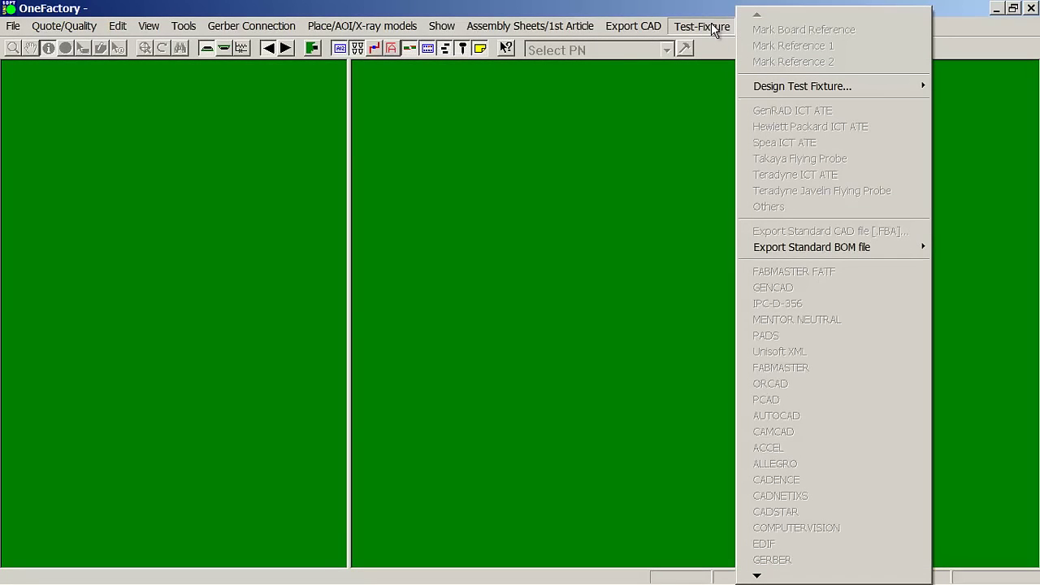
mouse_move(11, 26)
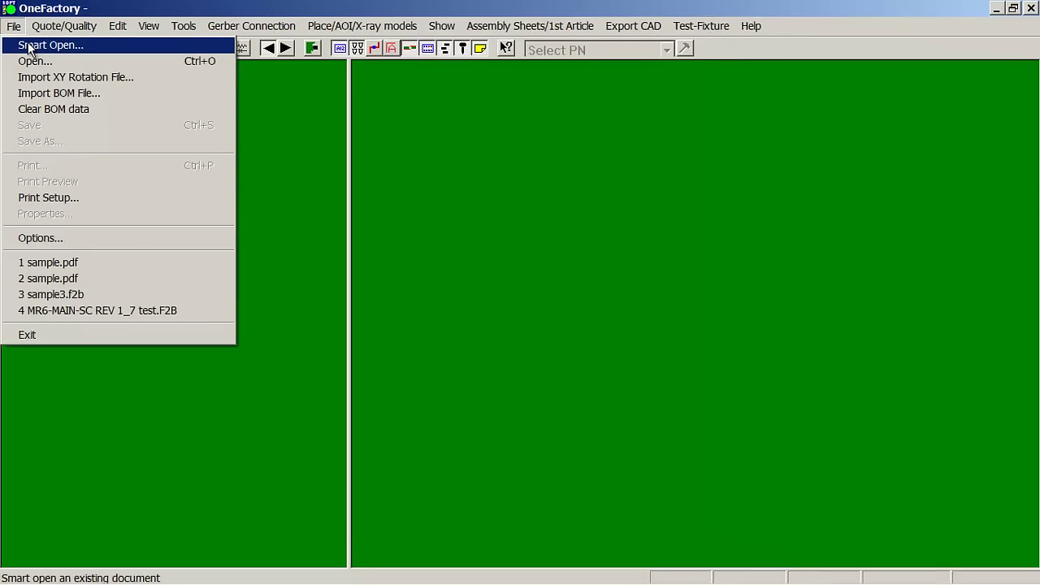
click(33, 43)
click(546, 421)
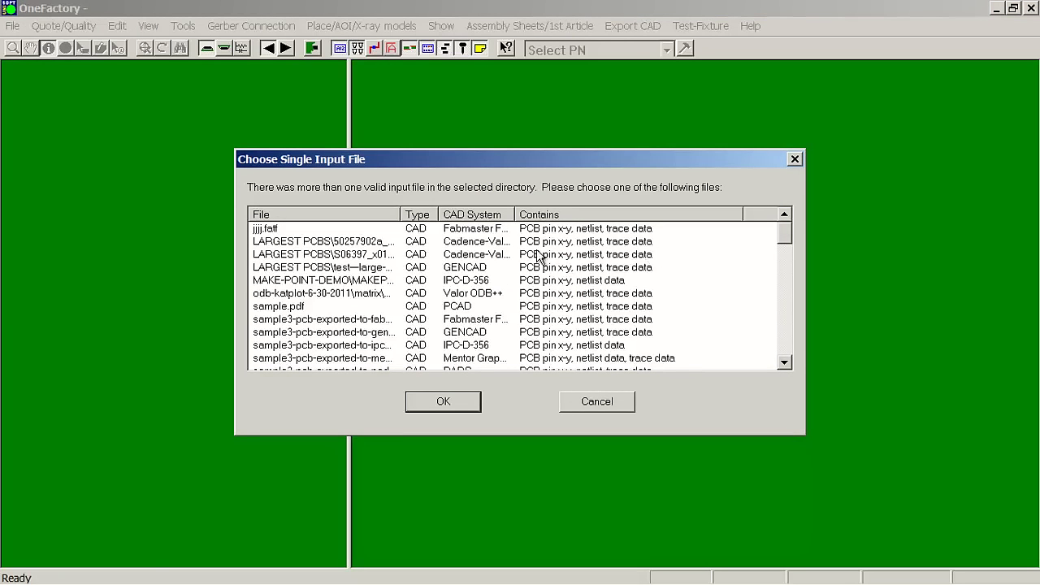
Step: Examine the file types, CAD systems and contents of the listed input files, widening the CAD System column for readability
drag(517, 213, 529, 232)
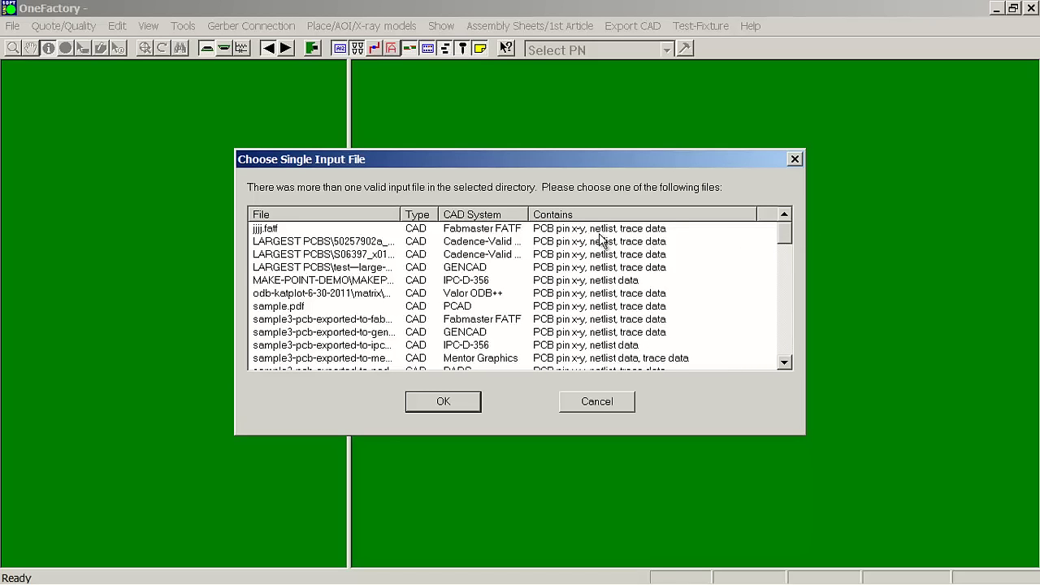
mouse_move(783, 234)
mouse_down()
mouse_move(785, 250)
mouse_move(792, 225)
mouse_move(796, 244)
mouse_move(793, 216)
mouse_move(790, 252)
mouse_move(786, 223)
mouse_up()
drag(785, 246, 792, 261)
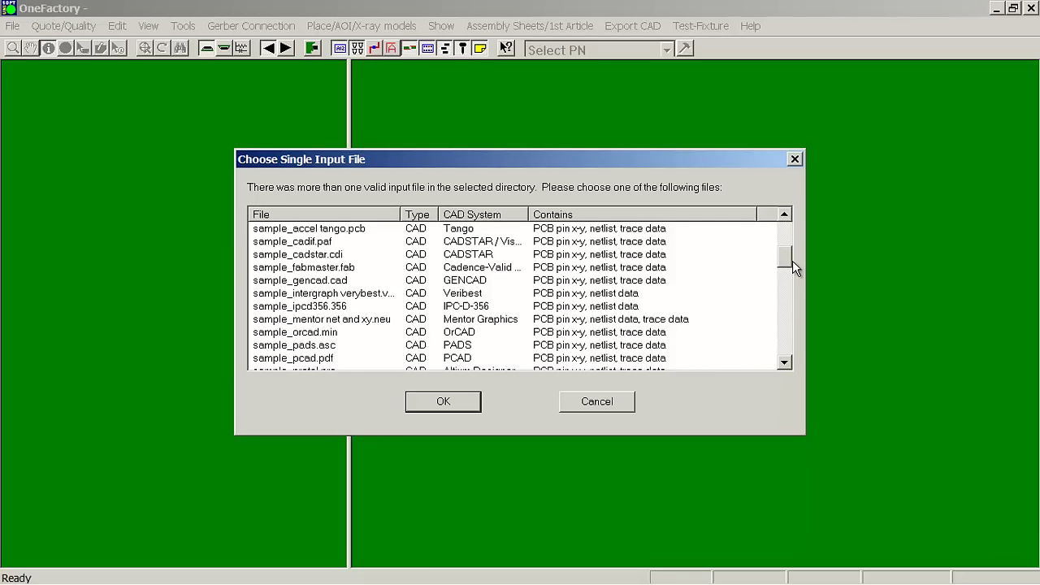
drag(795, 268, 798, 273)
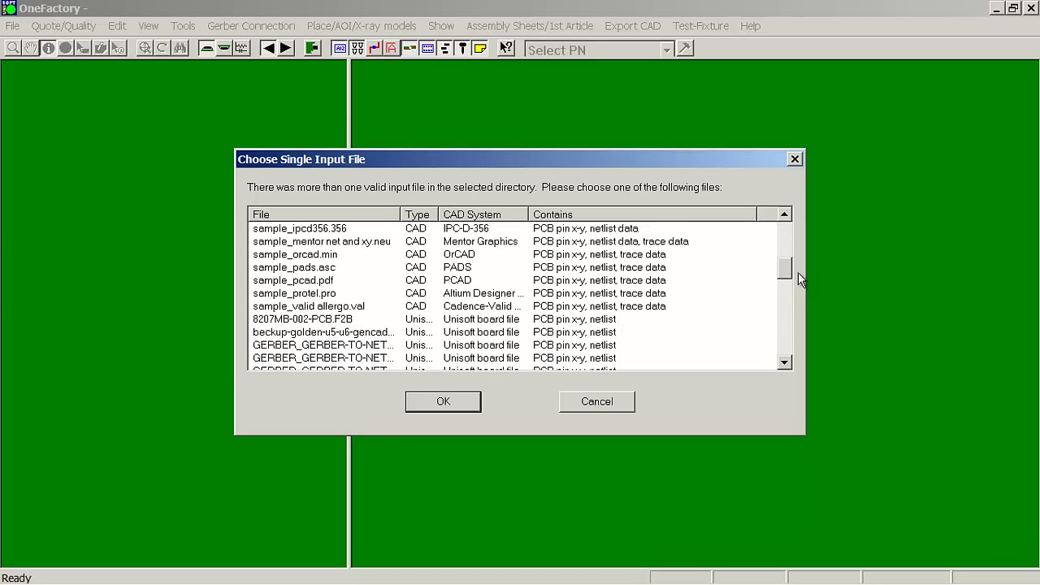
drag(798, 272, 798, 315)
click(493, 323)
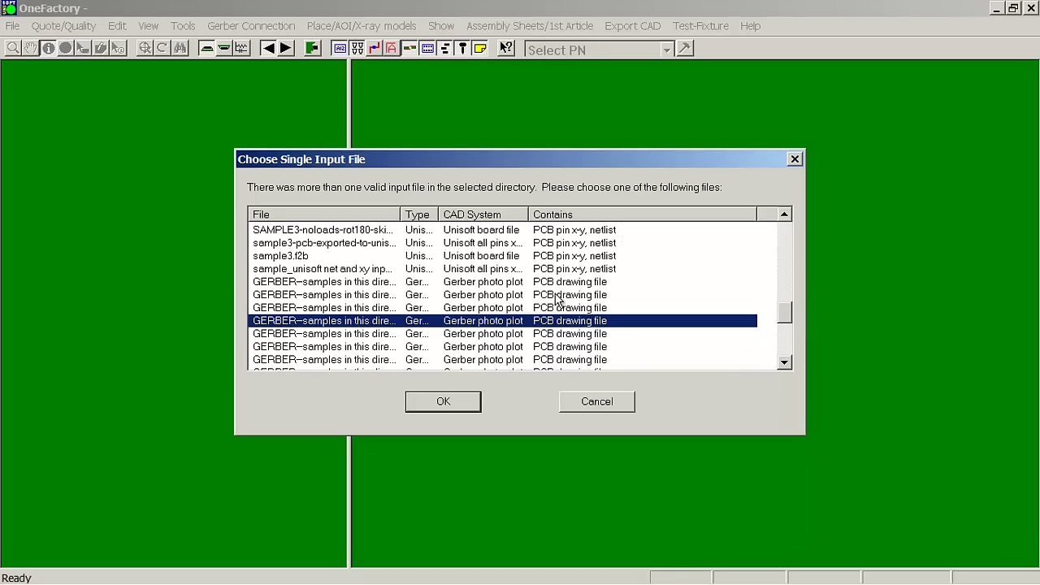
drag(533, 216, 558, 218)
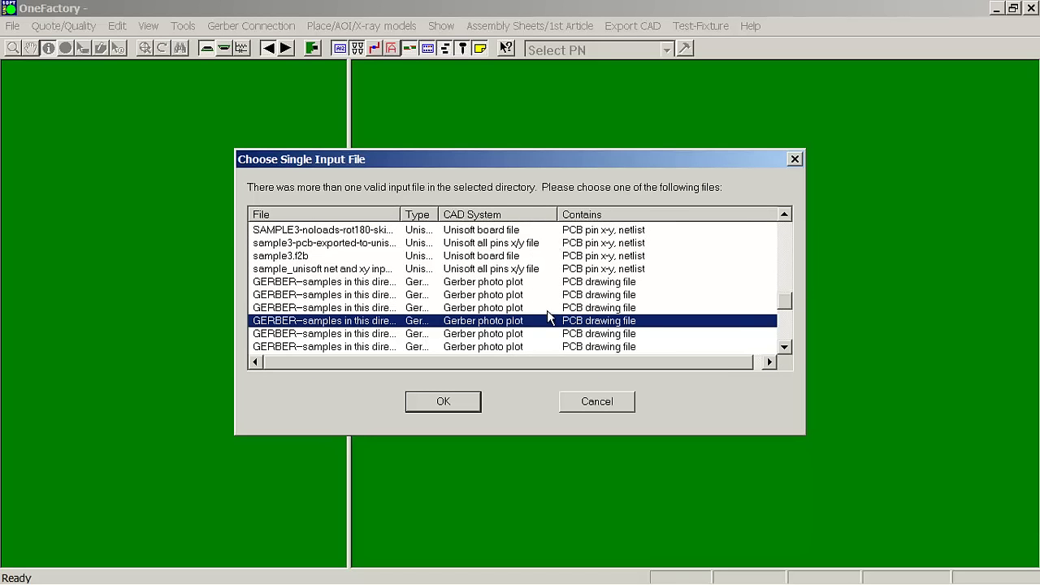
mouse_move(784, 300)
mouse_down()
mouse_move(786, 288)
mouse_move(786, 312)
mouse_move(784, 302)
mouse_up()
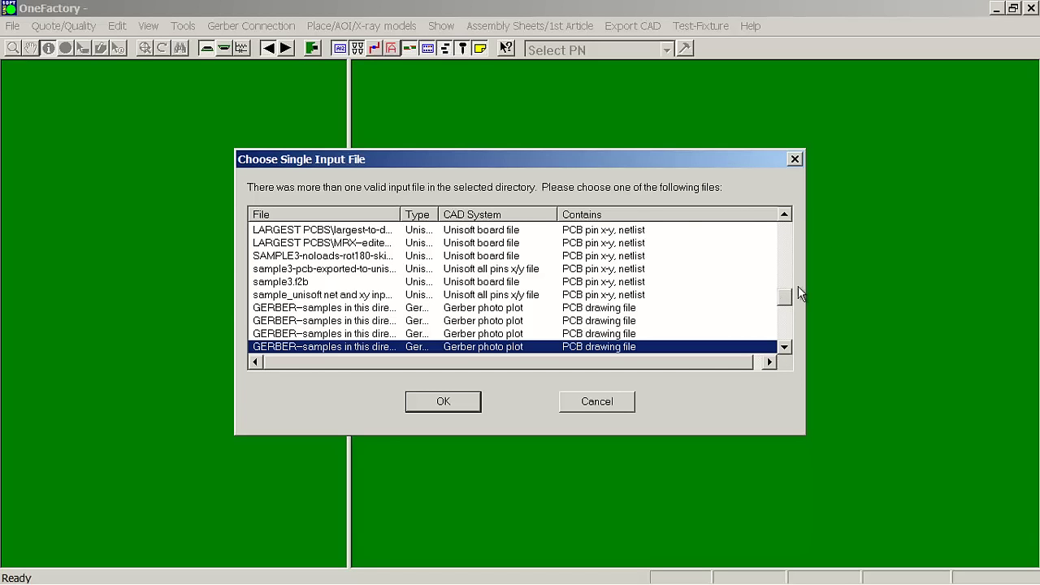
drag(785, 298, 786, 223)
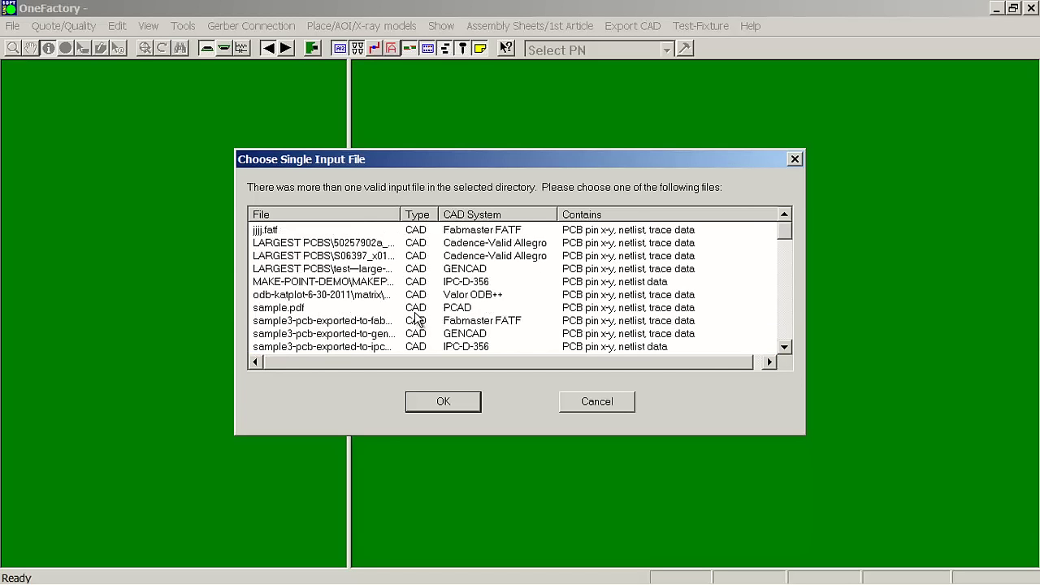
Step: Import the PCAD file sample.pdf as the board
click(416, 310)
click(445, 402)
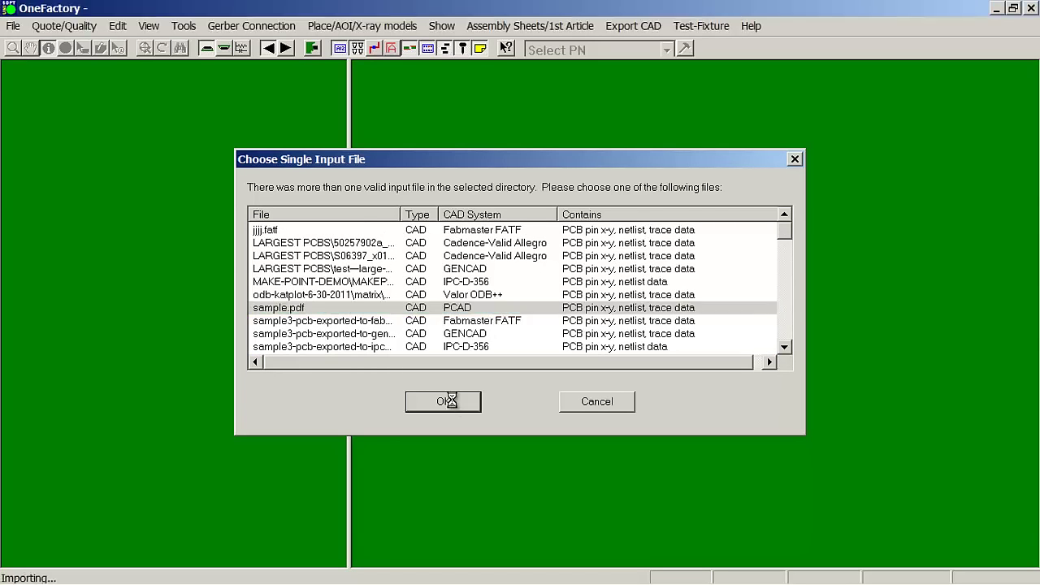
click(504, 476)
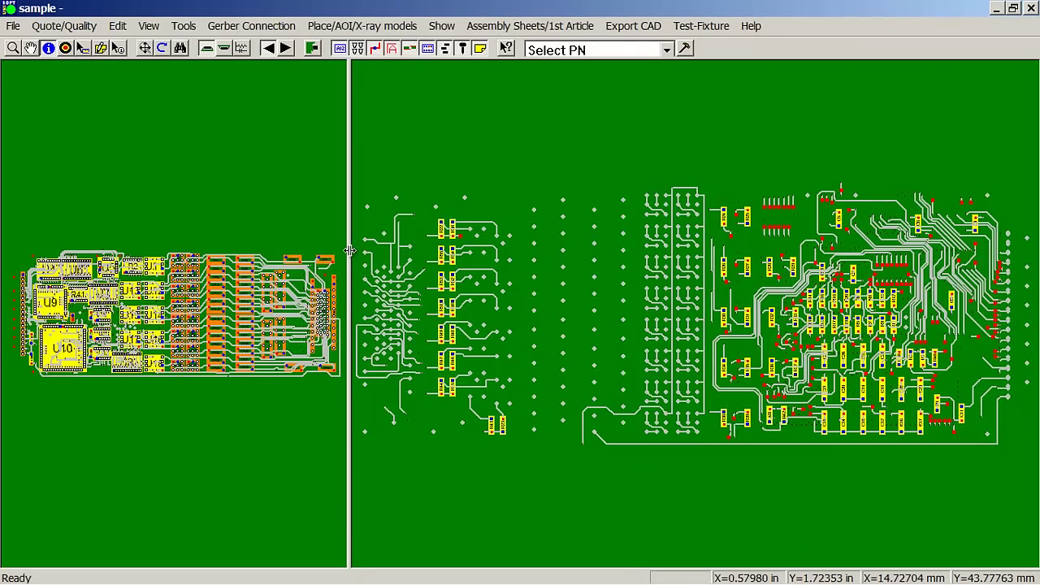
Step: Widen the board's top-side view across the whole workspace
scroll(357, 300, up, 3)
scroll(495, 318, down, 3)
scroll(488, 326, up, 3)
scroll(459, 340, down, 3)
scroll(461, 342, up, 2)
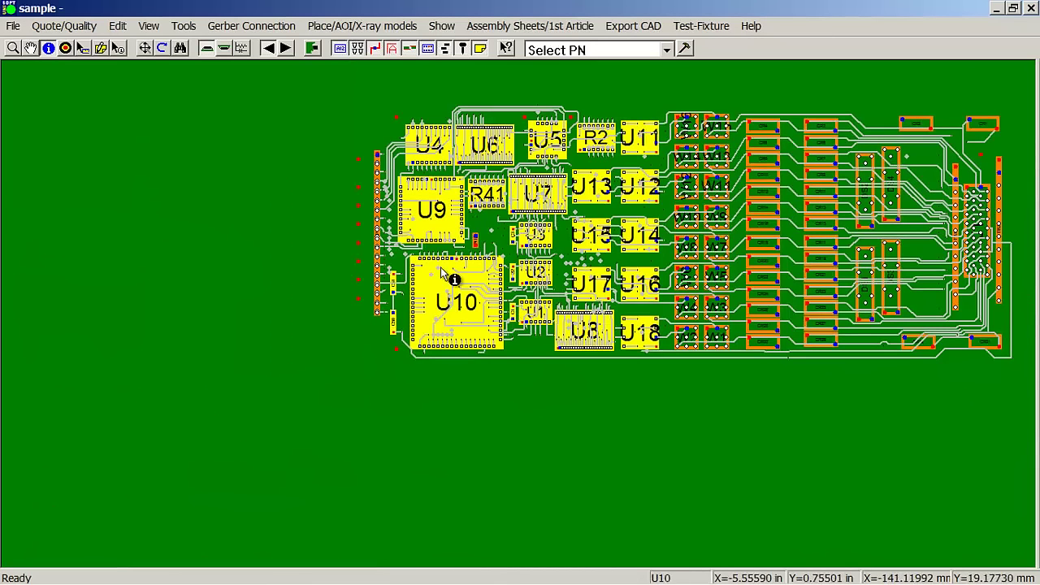
Step: Clear the board's BOM data and start a BOM file import, selecting the [Default] description
click(14, 25)
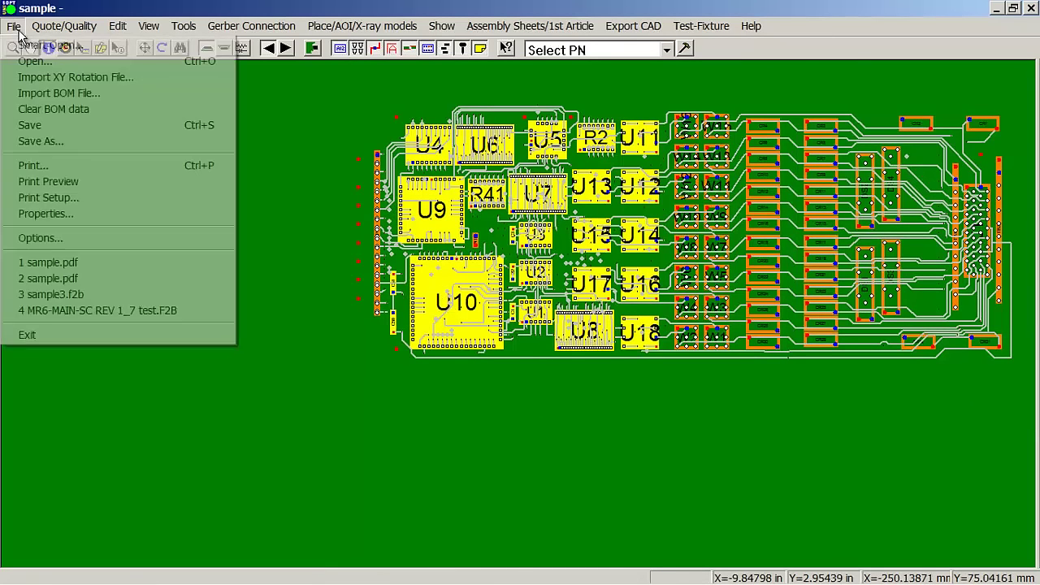
click(38, 109)
click(14, 25)
click(59, 93)
drag(599, 280, 610, 344)
click(390, 350)
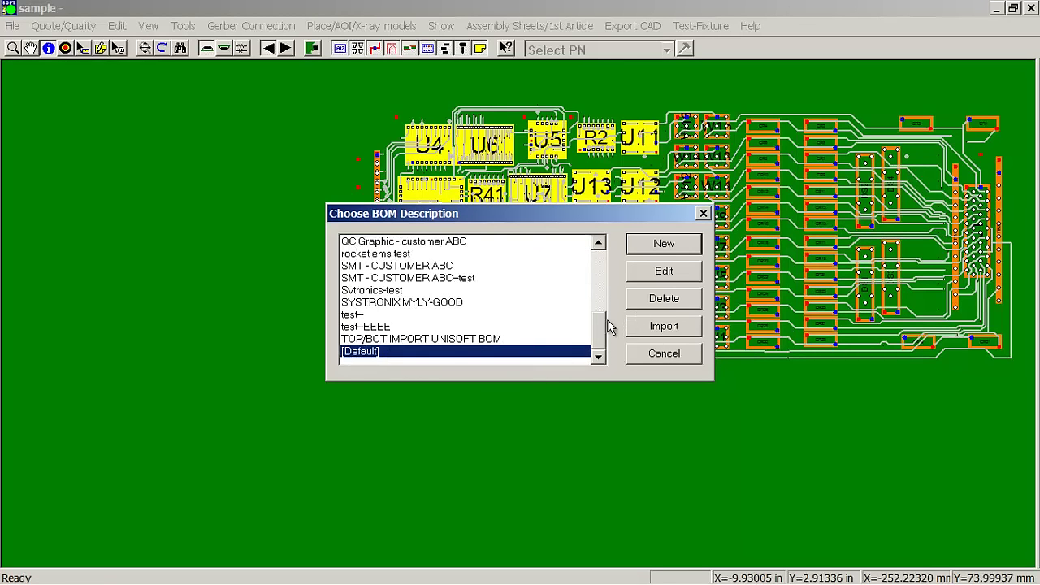
Step: Examine the field mapping and user field names of the SYSTRONIX MYLY-GOOD BOM description
click(468, 302)
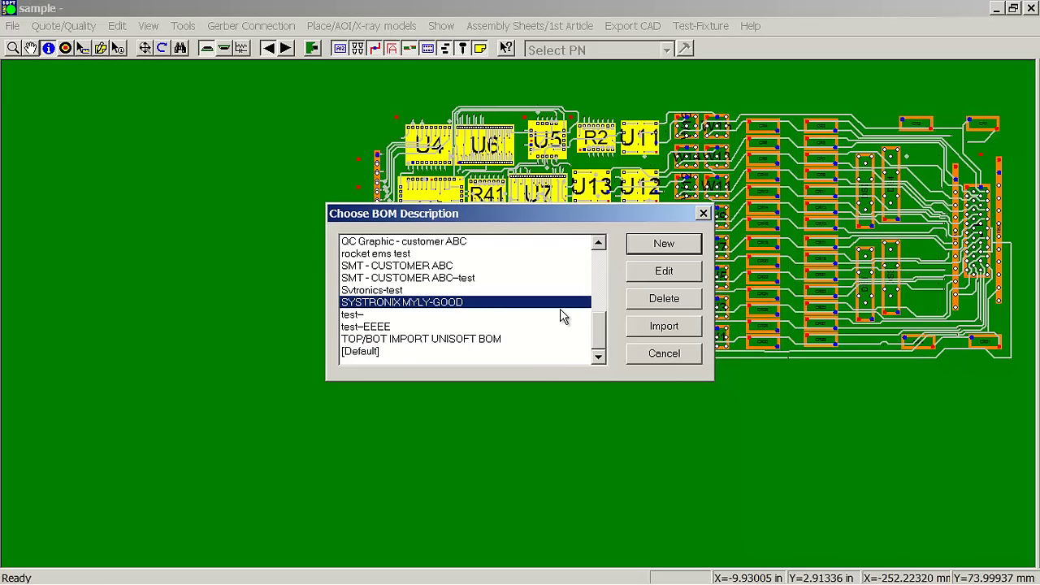
click(660, 276)
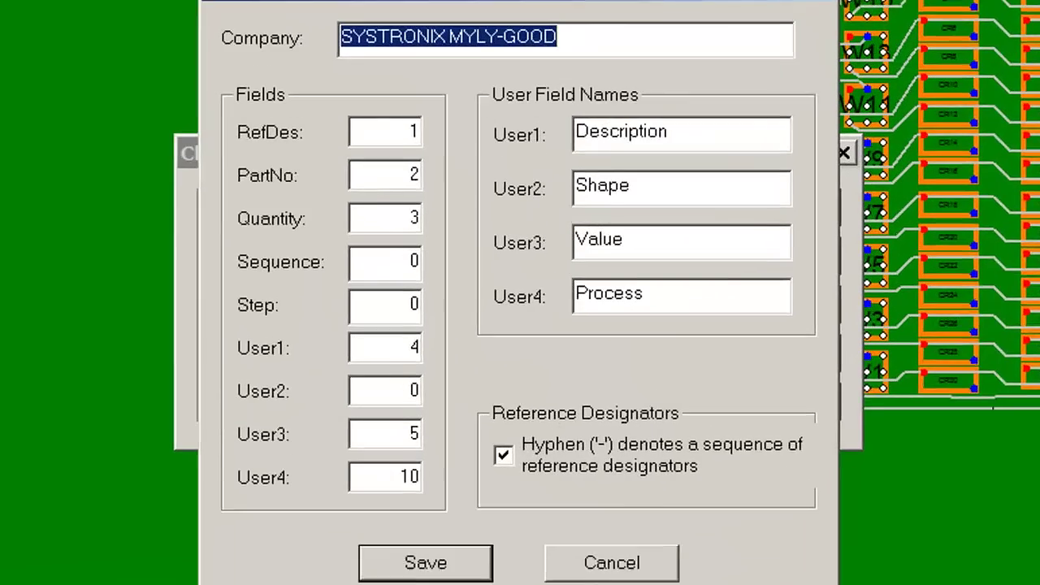
key(Return)
Step: Import sample.bom using the [Default] BOM description
click(276, 423)
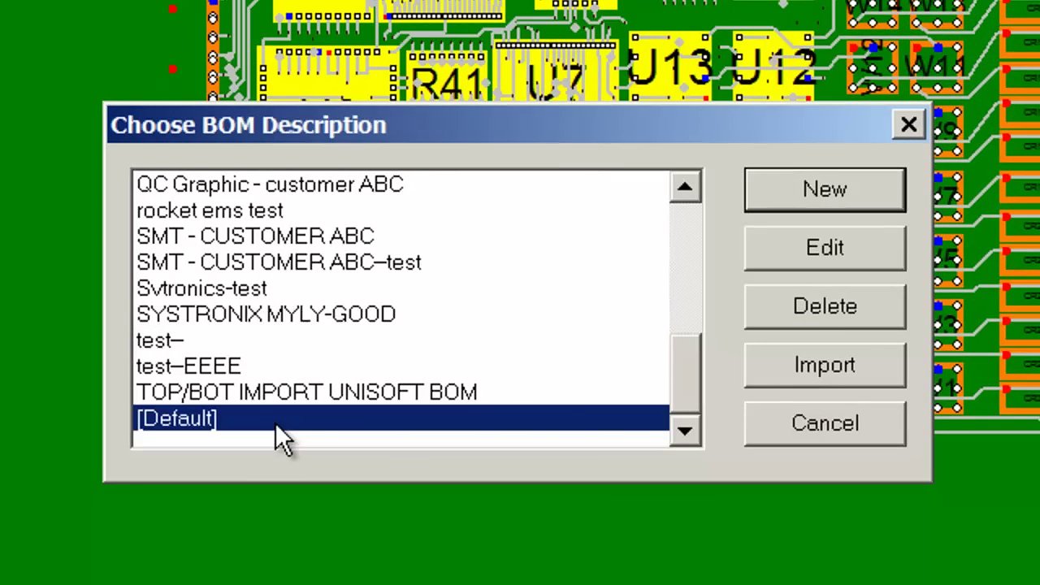
click(815, 362)
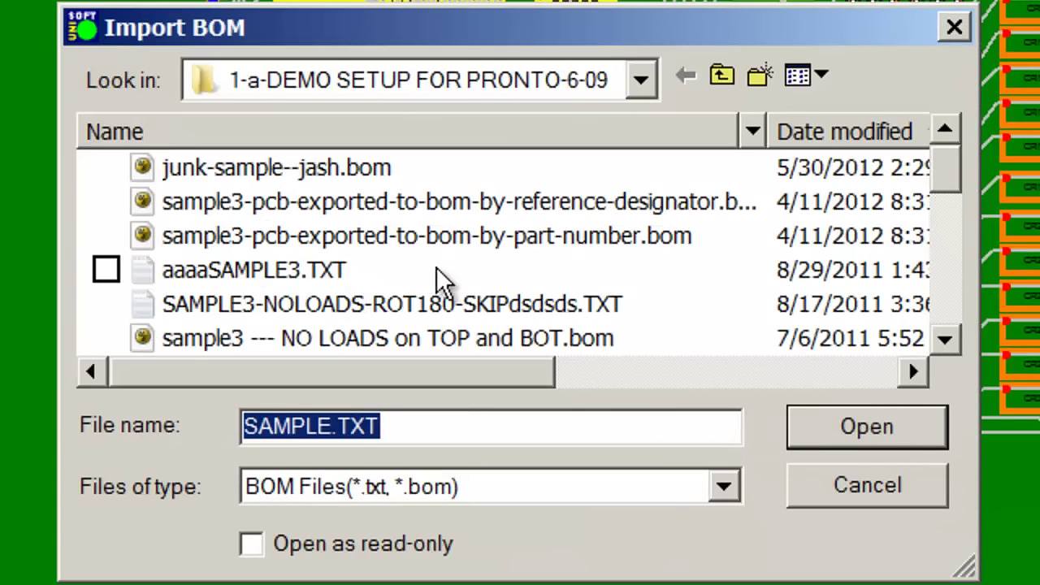
drag(951, 172, 960, 286)
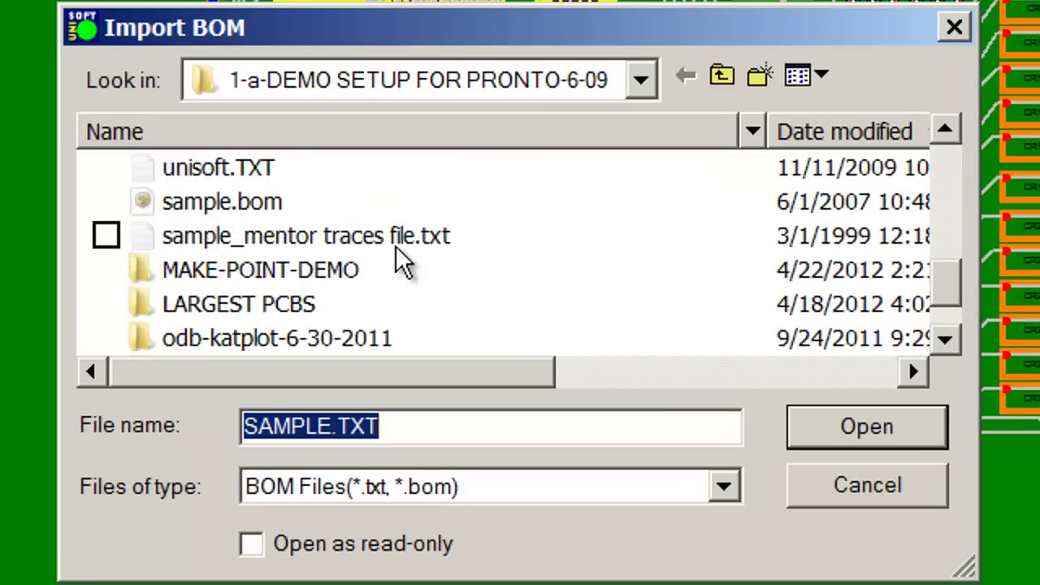
double_click(293, 203)
Step: Review the warning and part number totals in the BOM import report and close it
drag(334, 147, 9, 116)
click(183, 180)
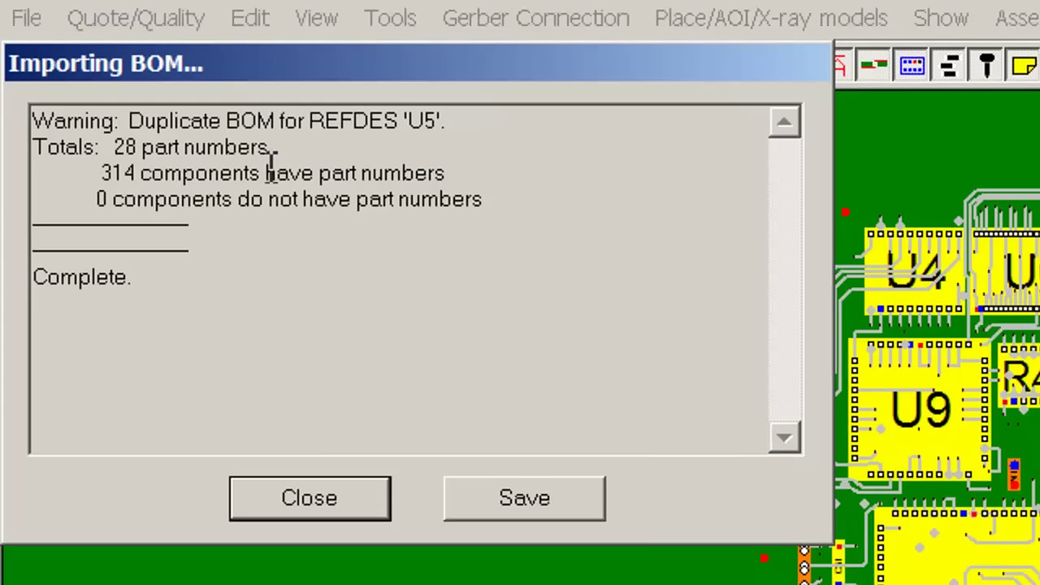
drag(491, 186, 41, 105)
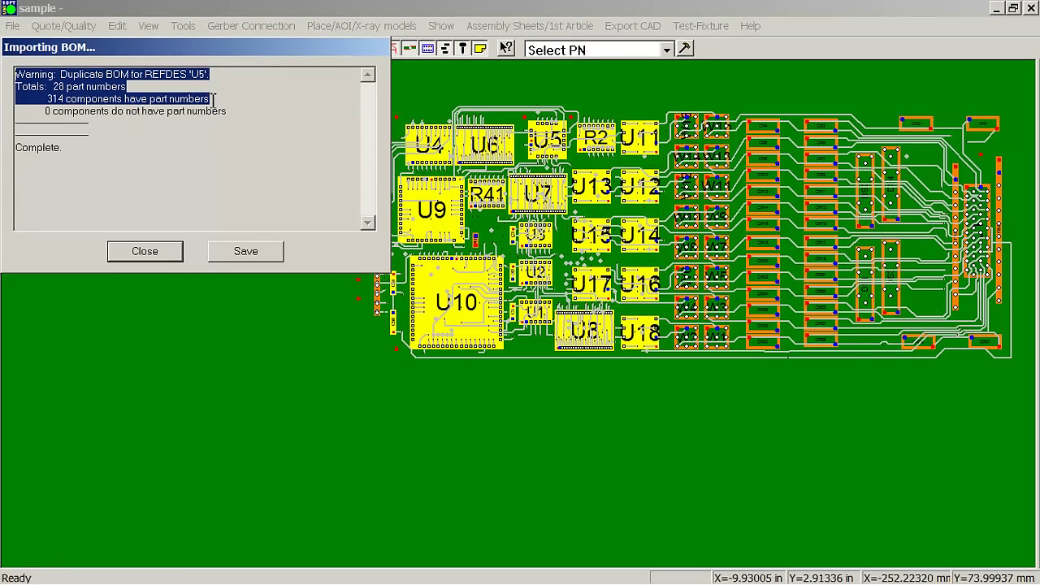
click(175, 257)
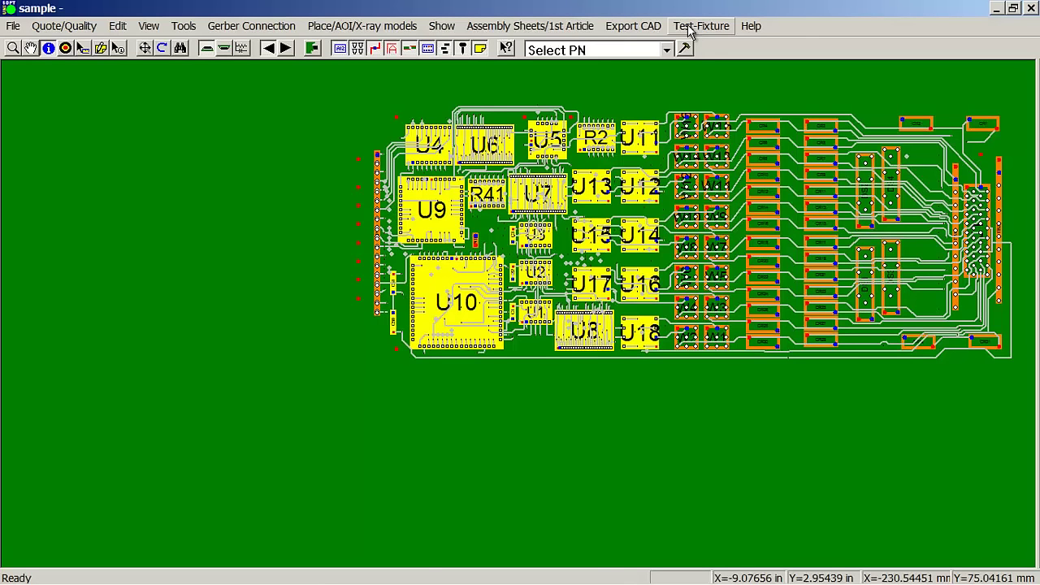
Step: Show the part number and component lists for the assembly sheets and enlarge their pane
click(530, 25)
click(569, 44)
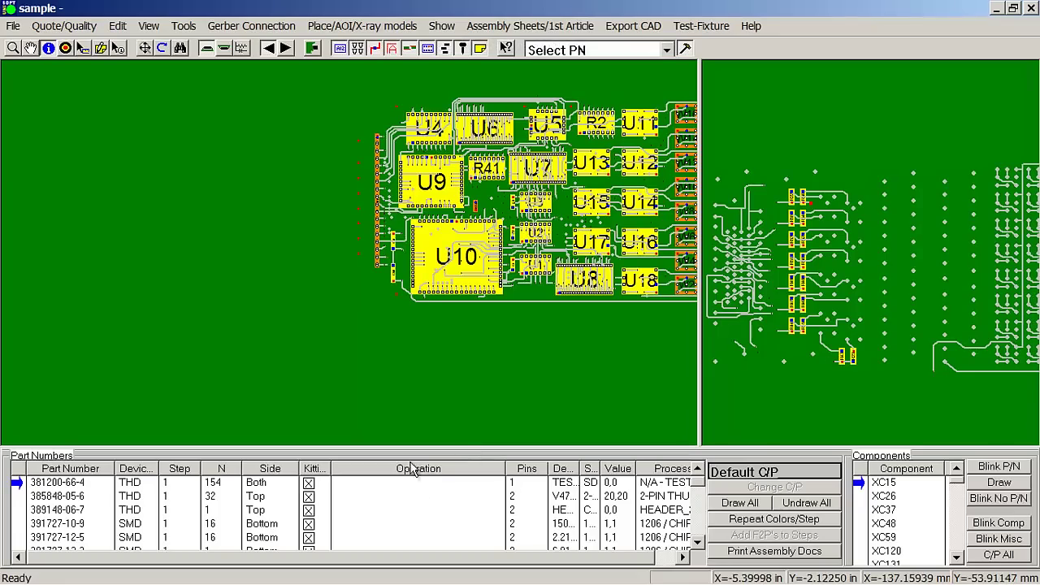
drag(410, 449, 406, 294)
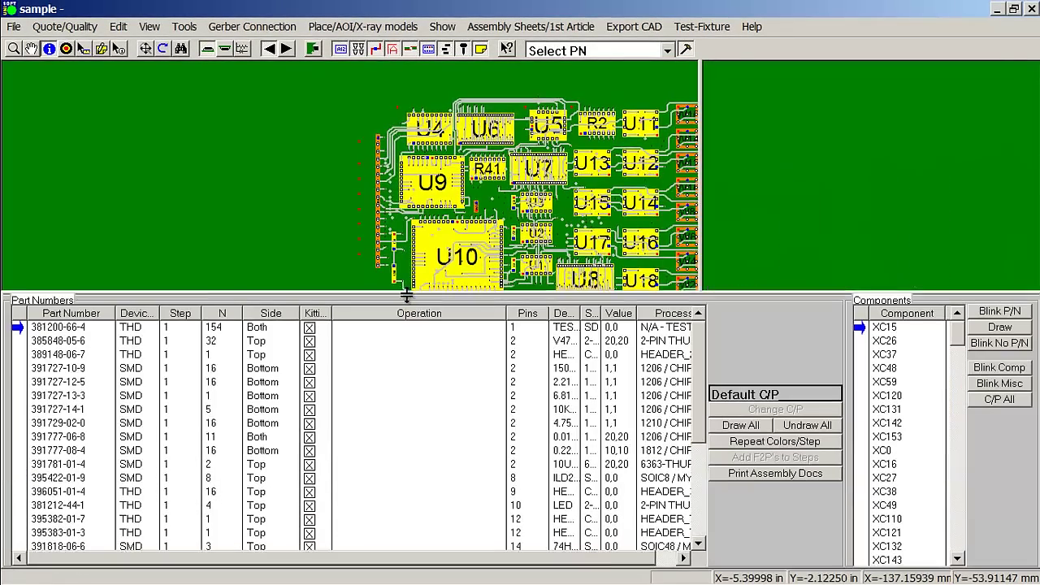
Step: Sort the part numbers by quantity, narrow the Operation column, and widen the Part Number, Description and Shape columns
mouse_move(115, 314)
mouse_down()
mouse_move(137, 317)
mouse_move(122, 315)
mouse_up()
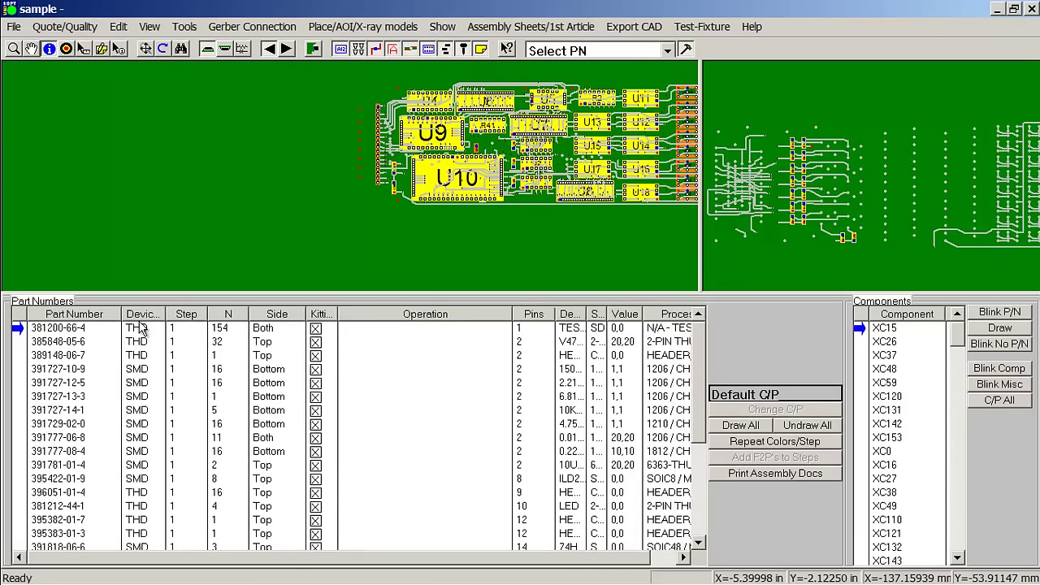
click(230, 316)
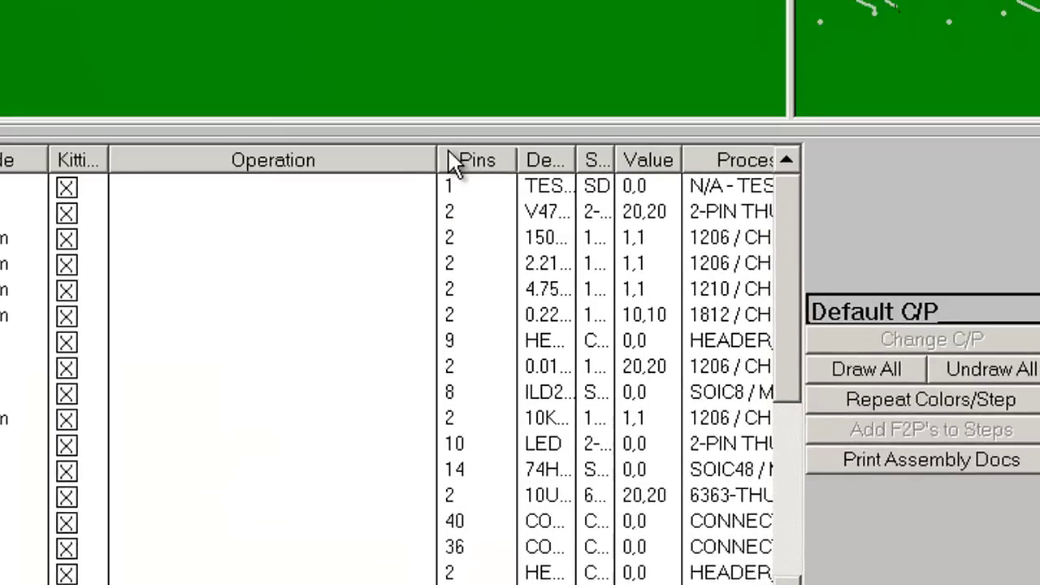
drag(512, 316, 366, 315)
drag(103, 120, 99, 119)
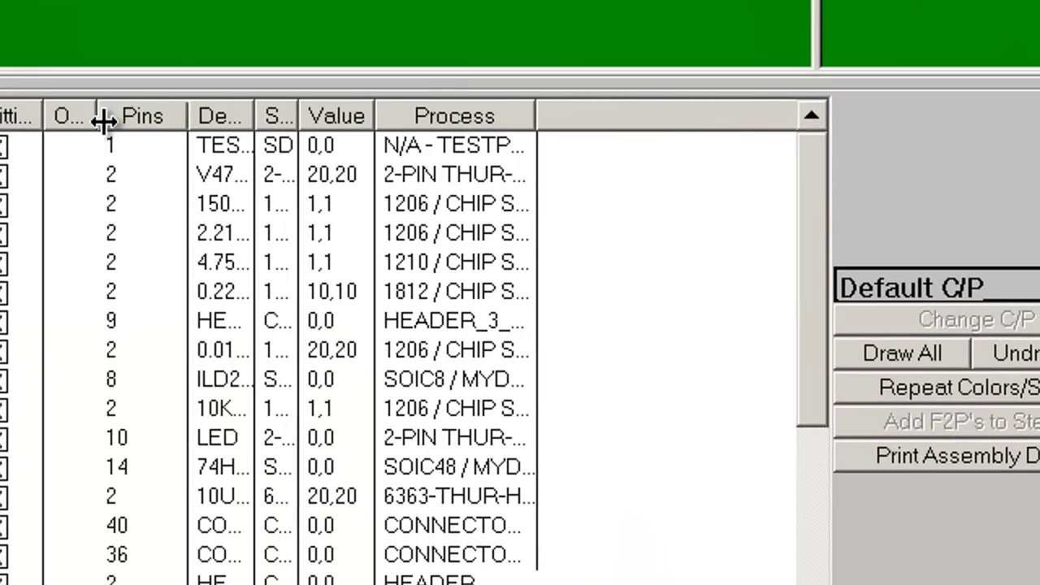
drag(255, 116, 455, 118)
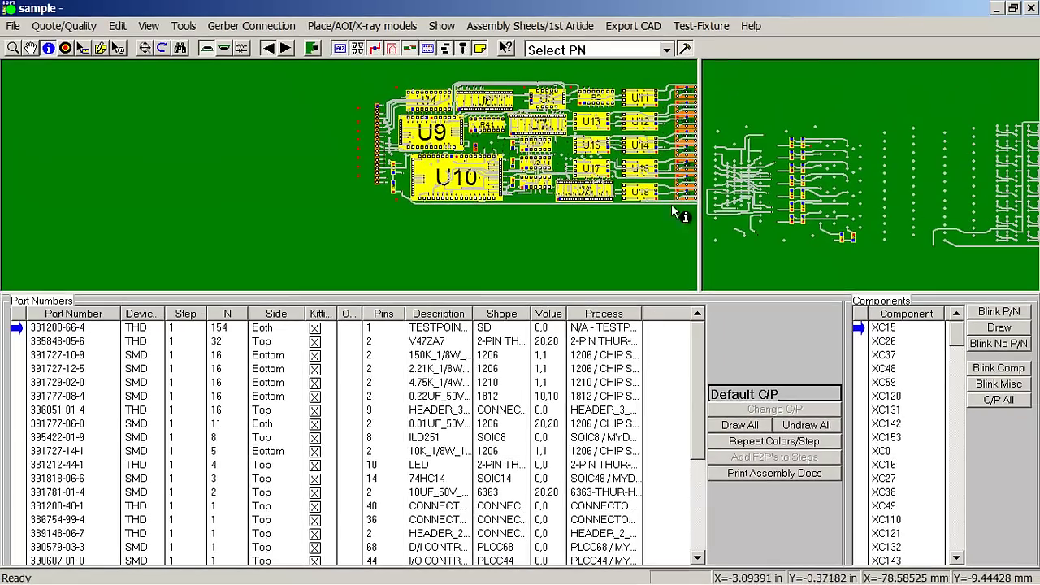
scroll(406, 246, down, 2)
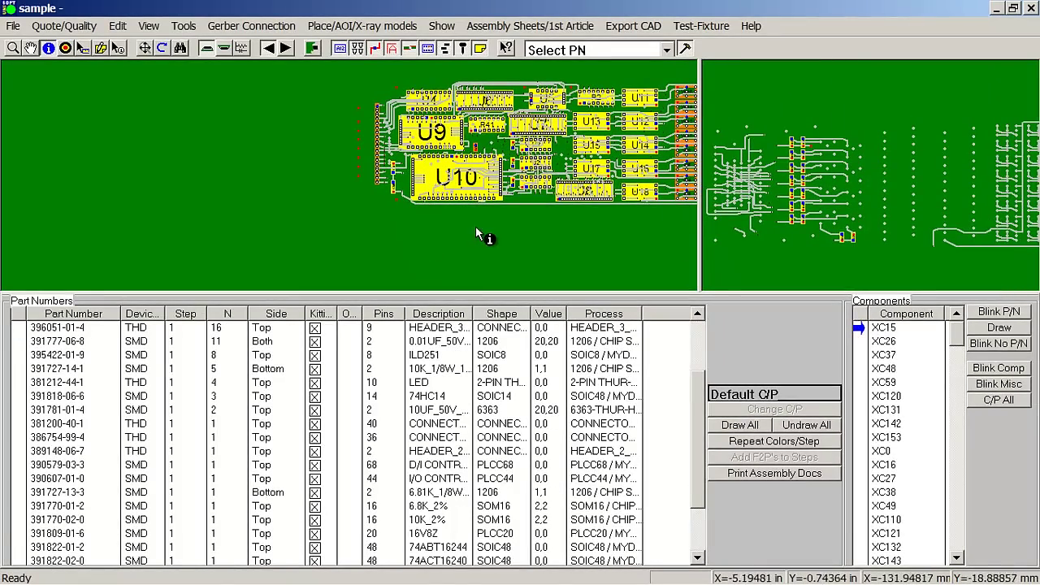
Step: Start renumbering the nets for the test fixture design and set the maximum valid net number to 200
click(701, 29)
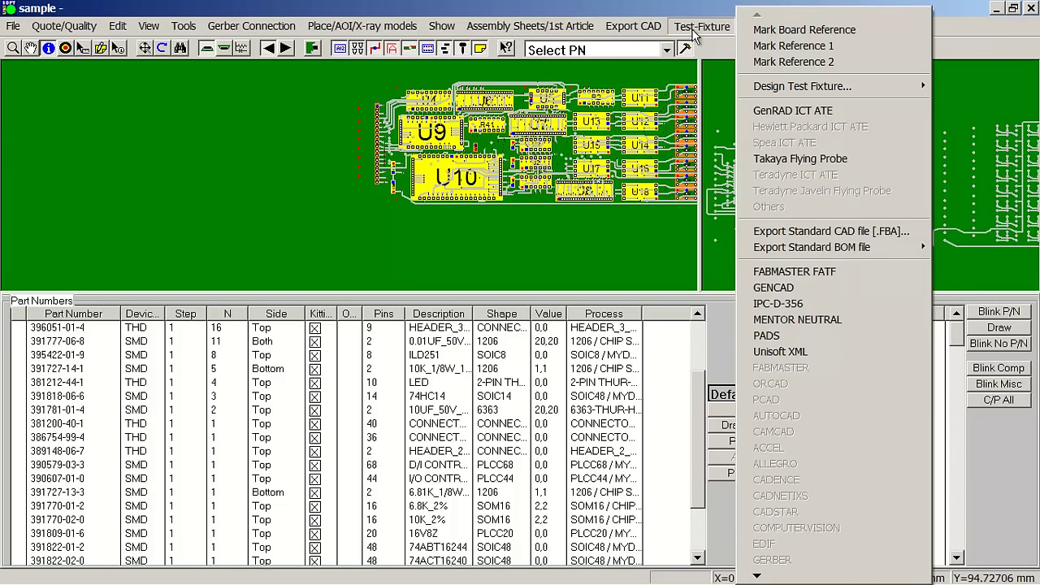
mouse_move(807, 92)
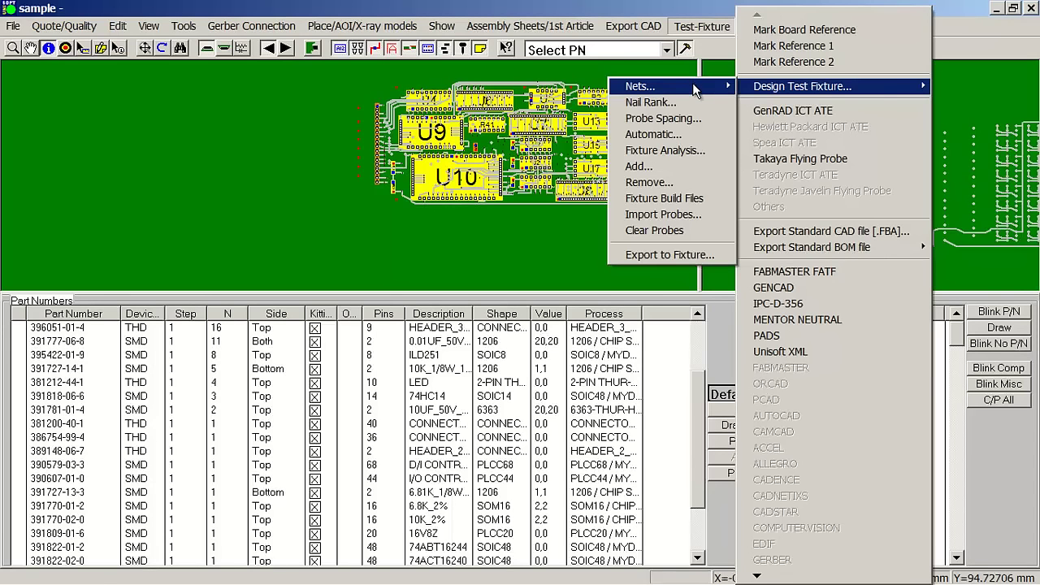
mouse_move(694, 83)
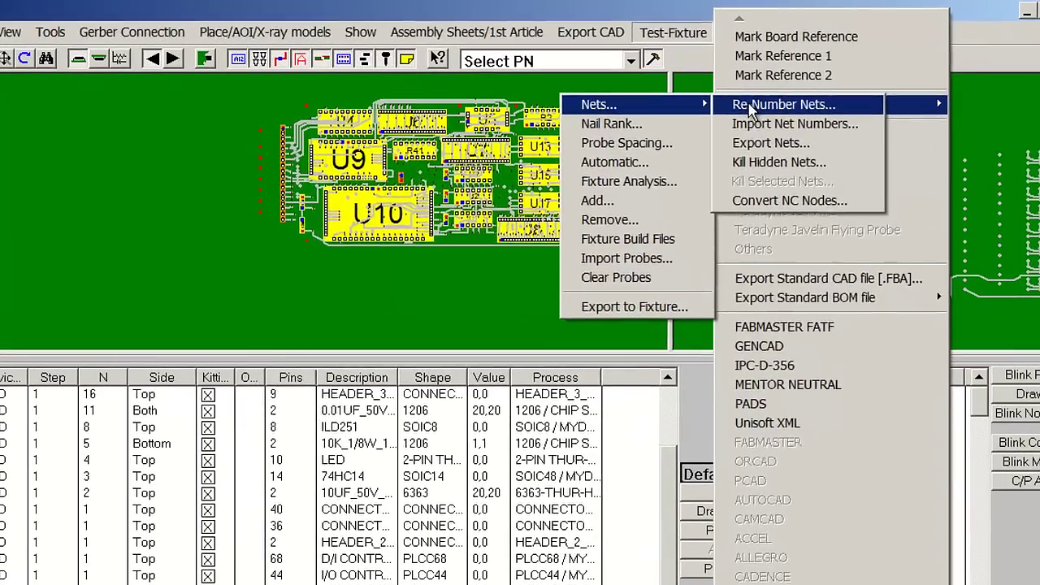
click(794, 86)
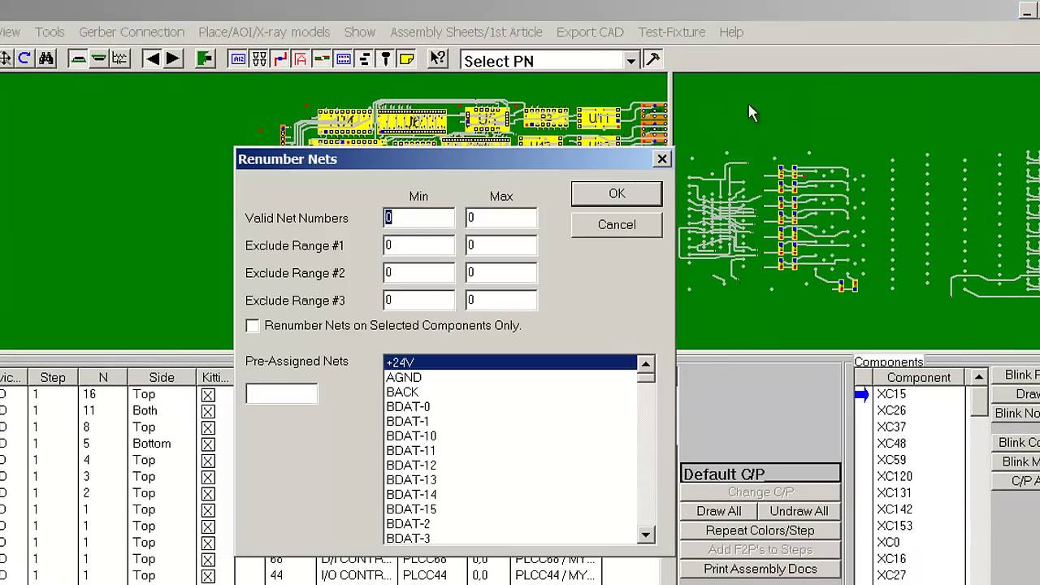
click(418, 217)
click(476, 218)
text(200)
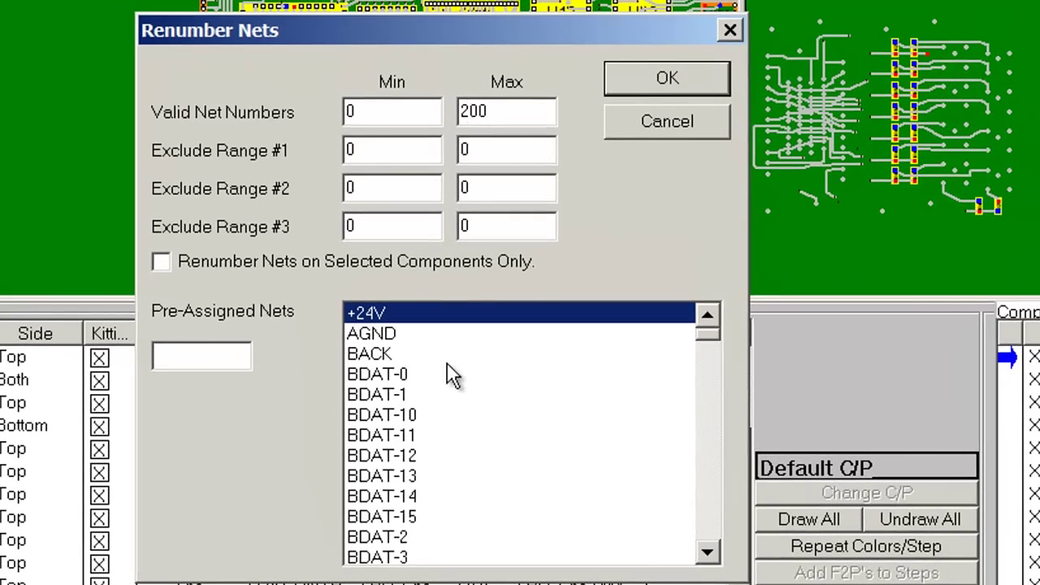
Step: Pre-assign net number 0 to the AGND net
drag(377, 149, 317, 147)
click(382, 337)
click(214, 355)
text(0)
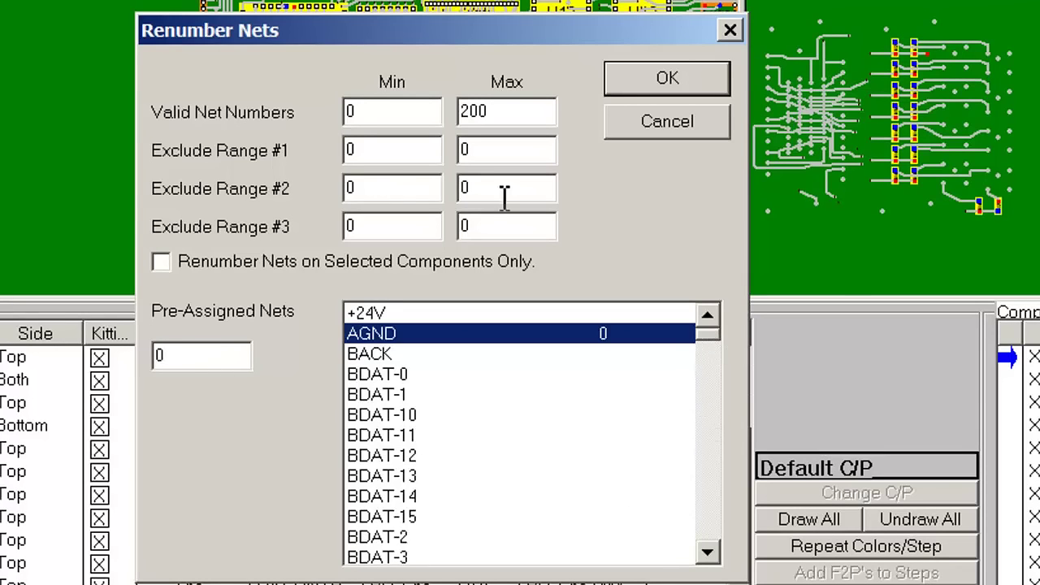
Step: Set the maximum of Exclude Range #1 to 15
click(488, 149)
key(BackSpace)
text(15)
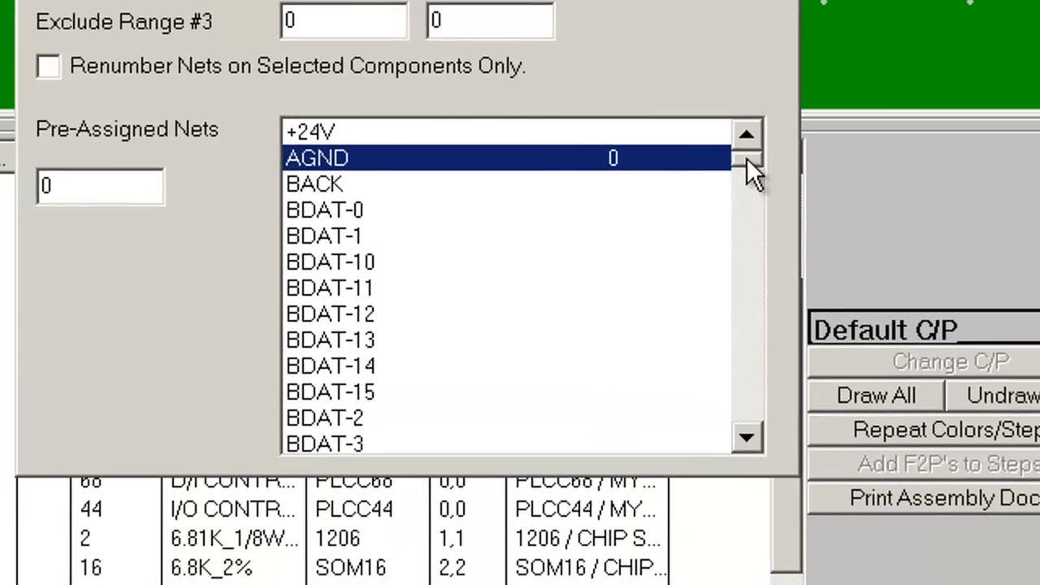
Step: Pre-assign net number 1 to the VCC net and run the net renumbering
drag(748, 159, 781, 429)
click(585, 417)
click(536, 392)
click(67, 195)
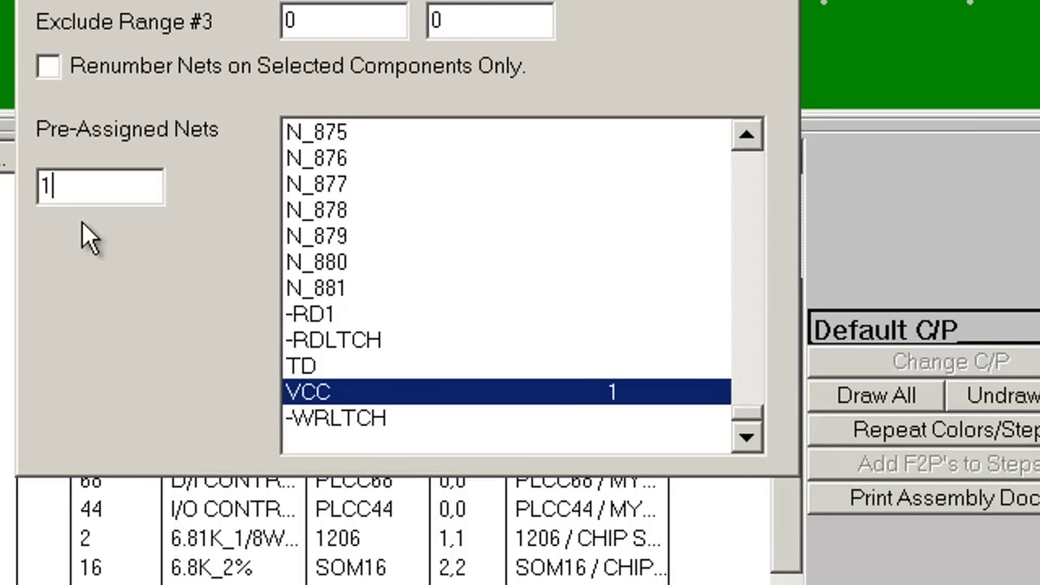
text(1)
key(Return)
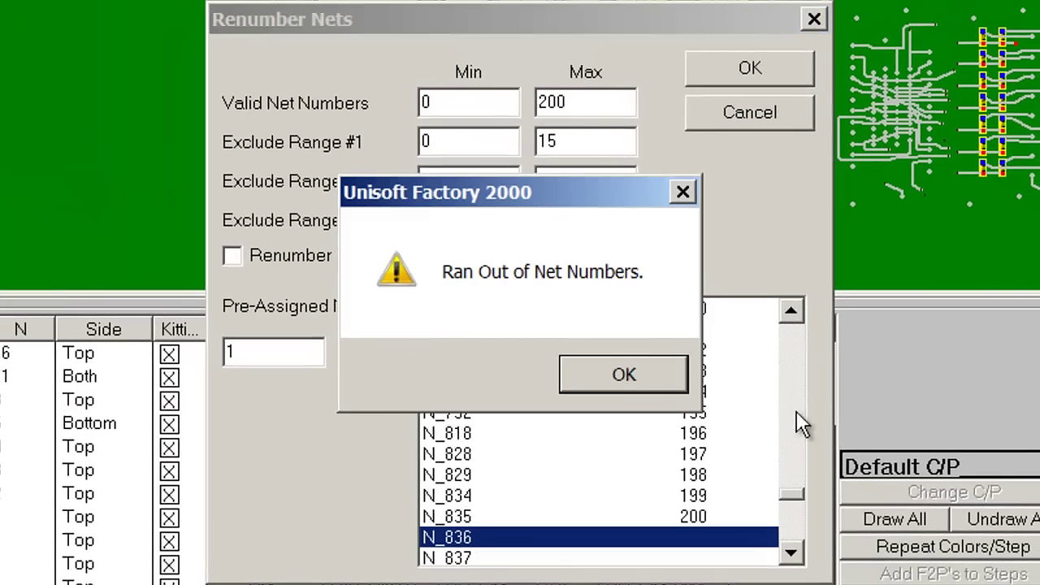
Step: Raise the maximum valid net number to 2000 and run the net renumbering again
click(622, 372)
drag(799, 494, 809, 358)
click(620, 102)
text(0)
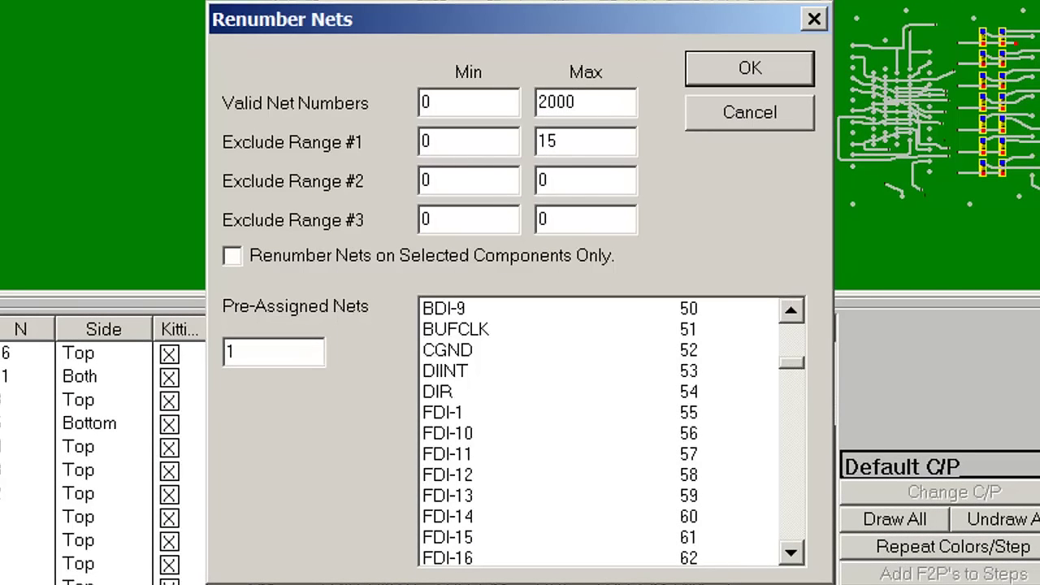
click(801, 72)
Step: Review the assigned net numbers from the first to the last net and close the renumbering dialog
drag(787, 538, 789, 309)
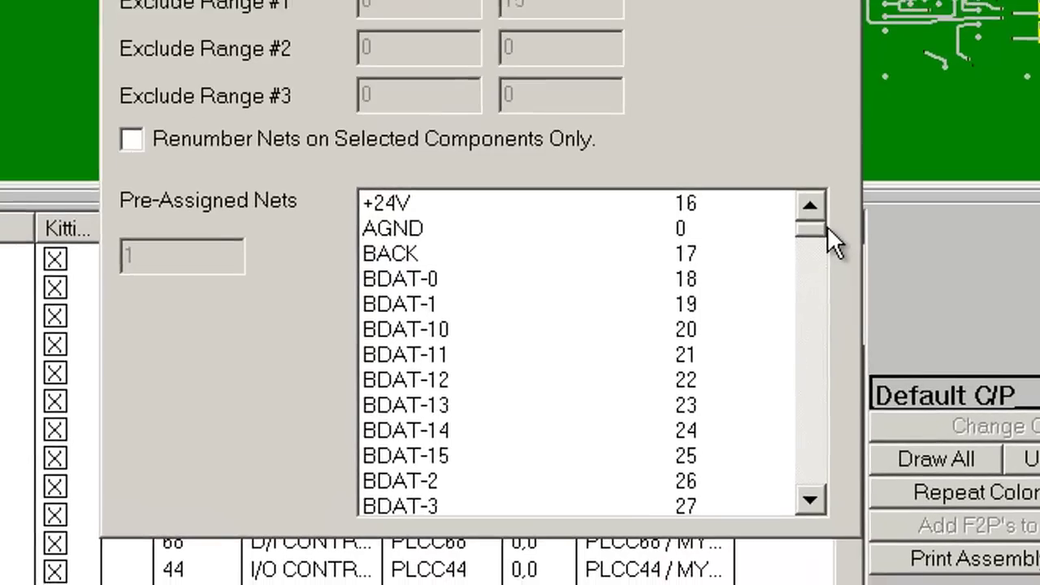
drag(823, 228, 852, 480)
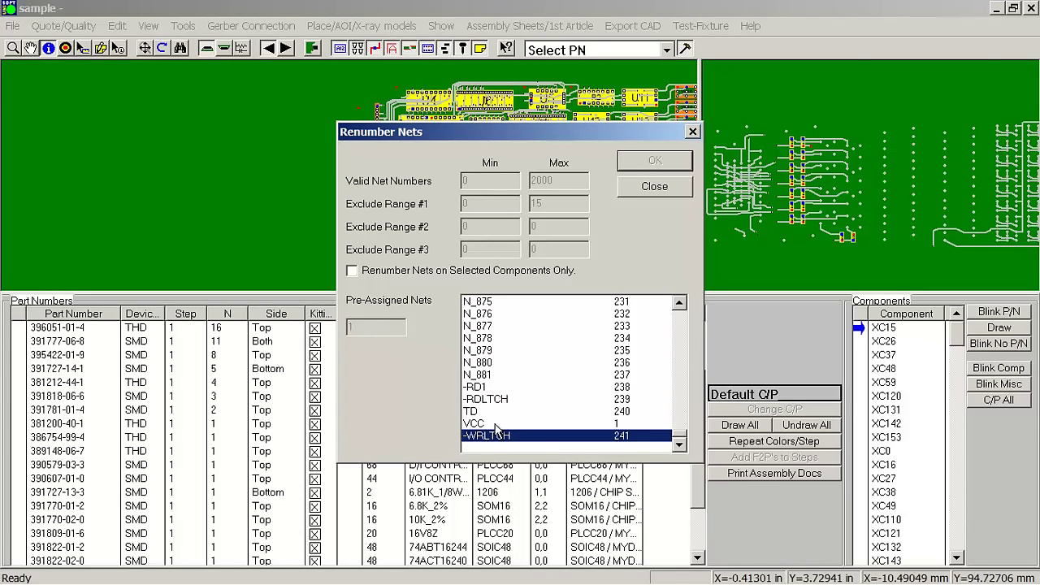
click(655, 186)
click(716, 28)
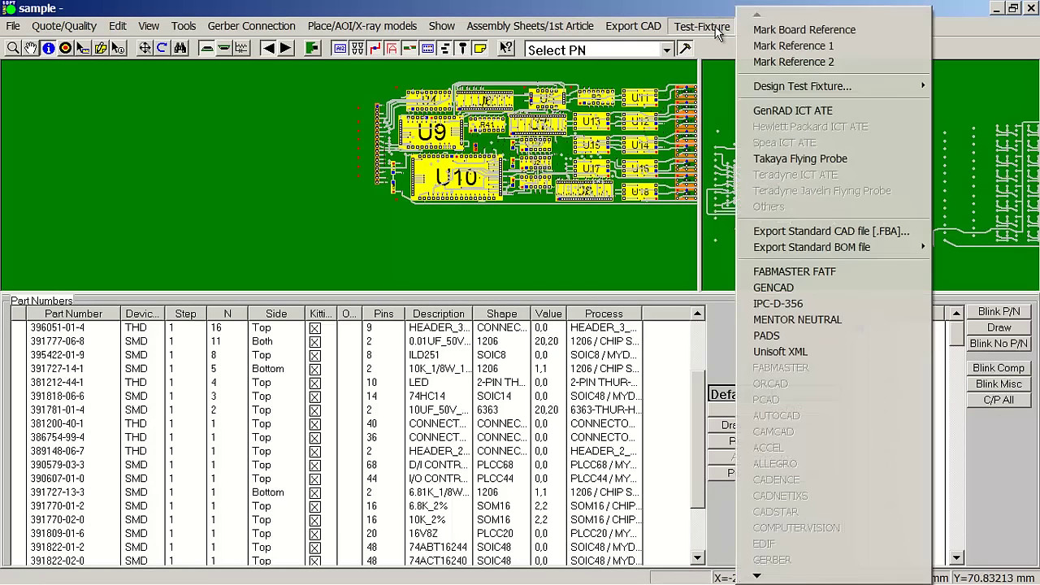
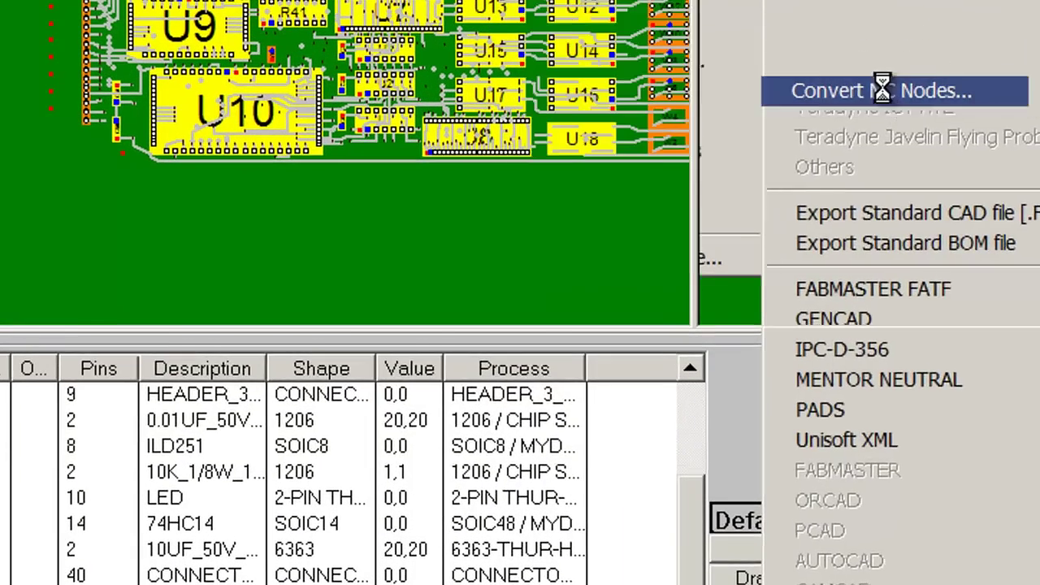
click(799, 167)
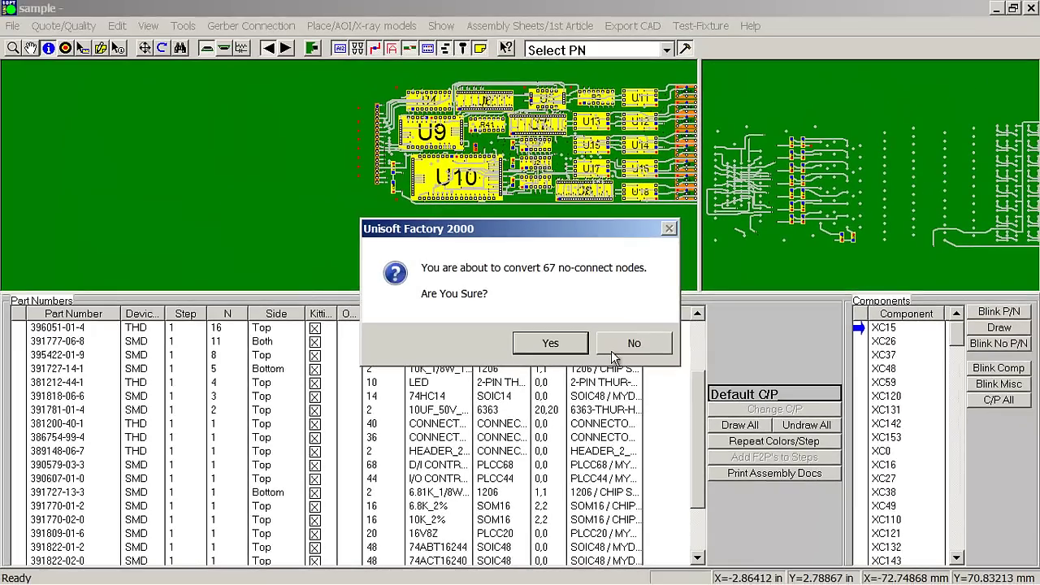
click(633, 343)
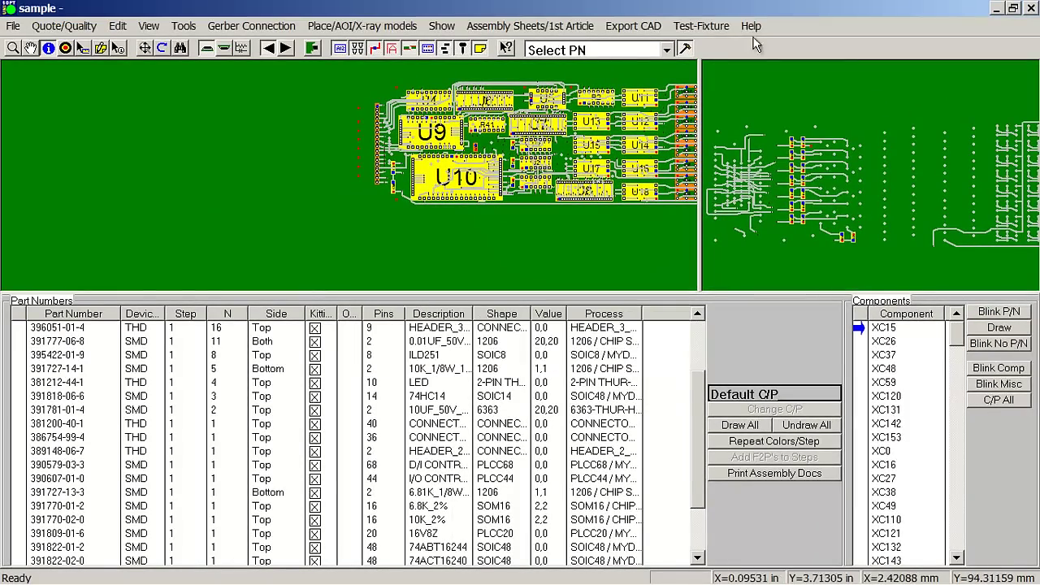
Step: Open the nail rank criteria for the test fixture and examine the SMD, REFDES and Bot. Thru ranks
click(706, 26)
mouse_move(827, 90)
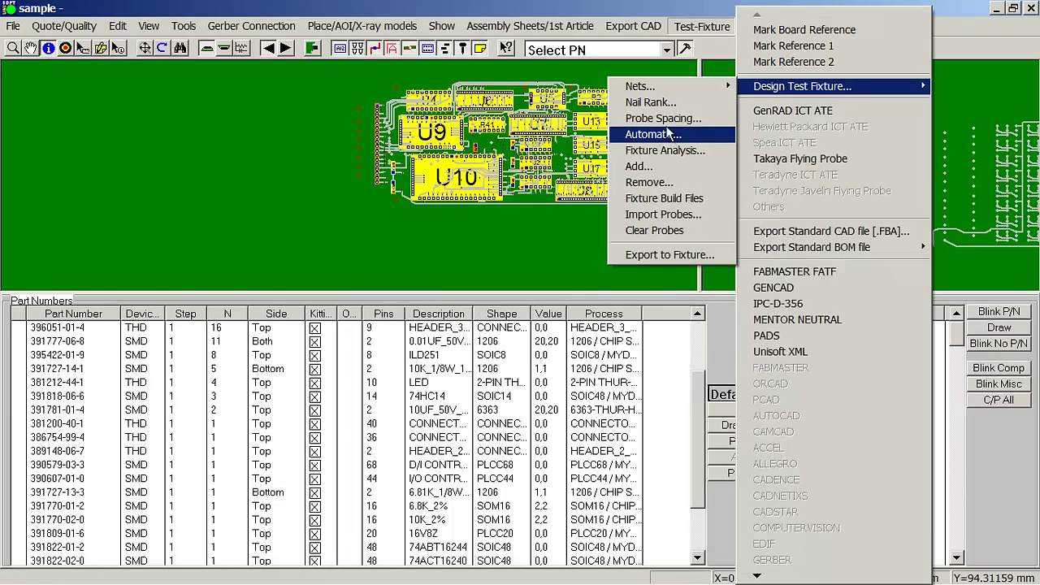
click(657, 102)
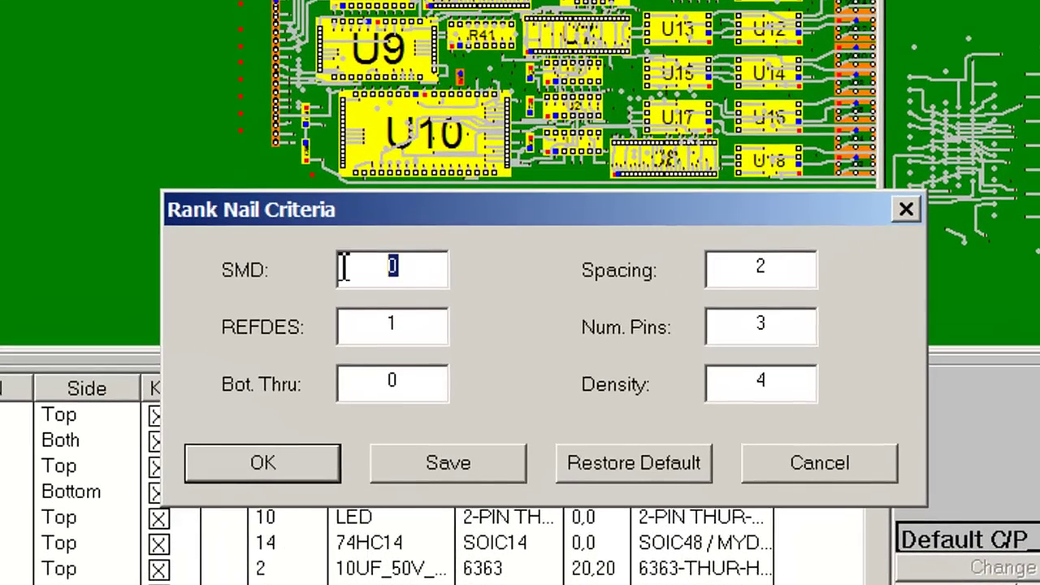
click(418, 255)
double_click(365, 268)
click(439, 333)
double_click(391, 332)
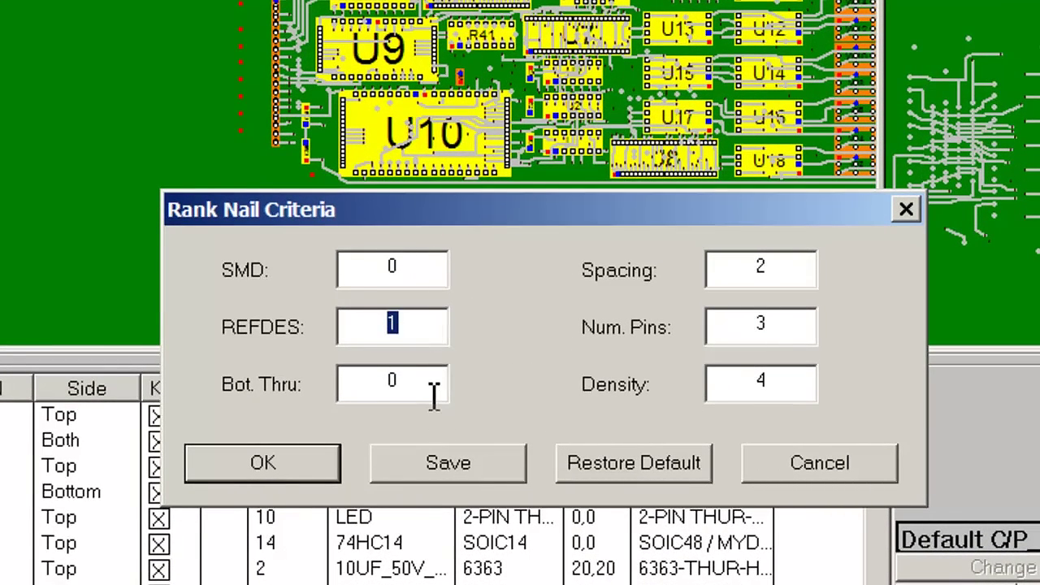
click(418, 267)
double_click(390, 267)
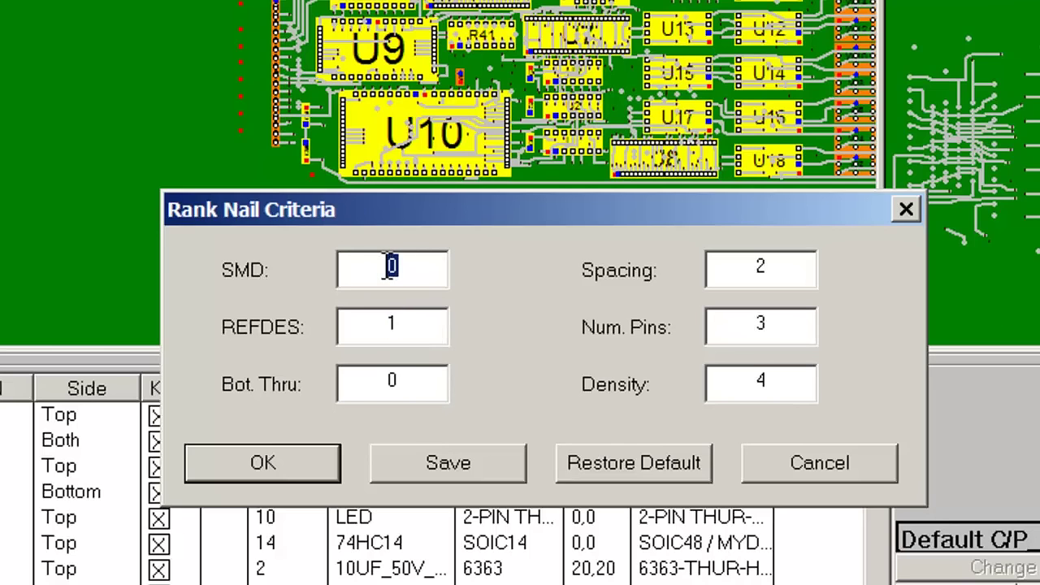
click(411, 330)
double_click(393, 329)
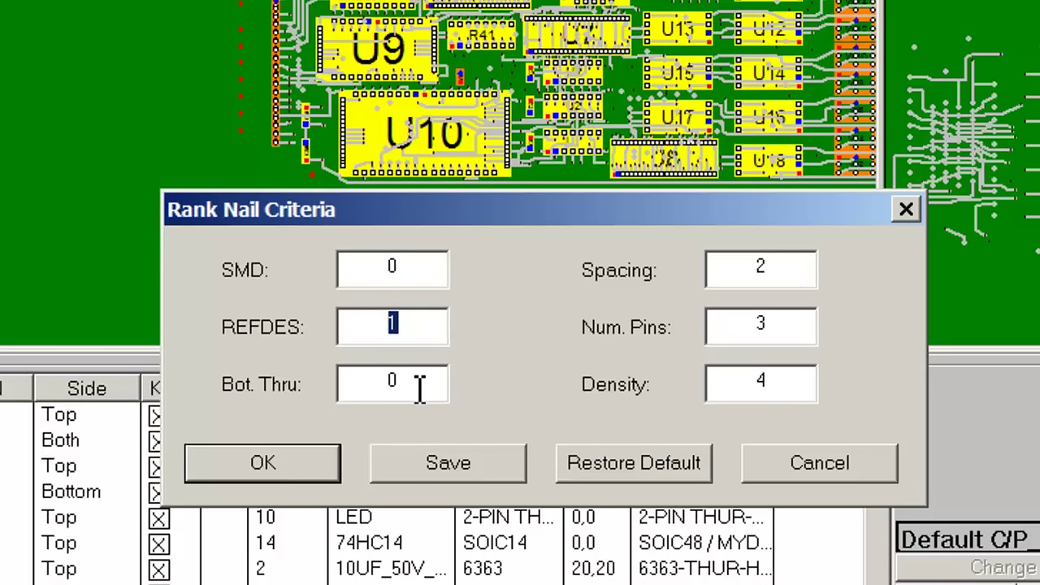
click(420, 390)
click(391, 380)
drag(391, 380, 428, 390)
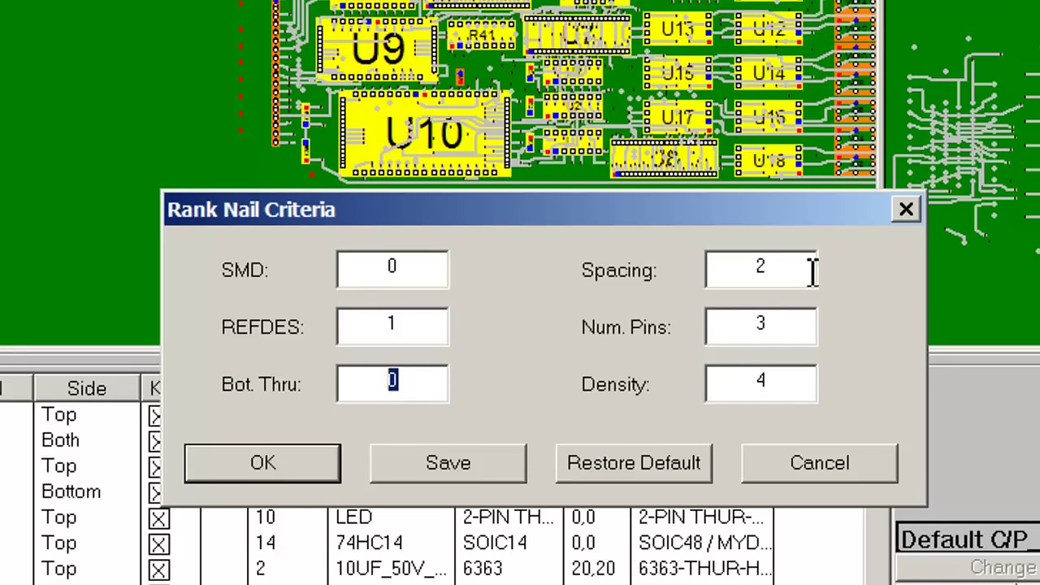
Step: Check the Spacing, Num. Pins and Density ranks, and save and accept the nail rank criteria
drag(809, 270, 720, 279)
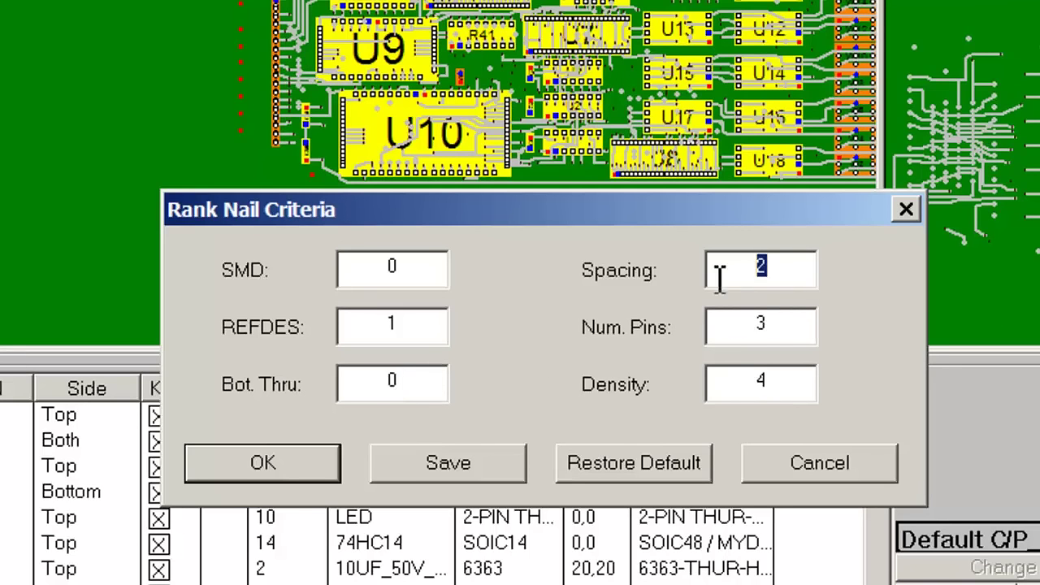
click(791, 329)
drag(790, 329, 756, 327)
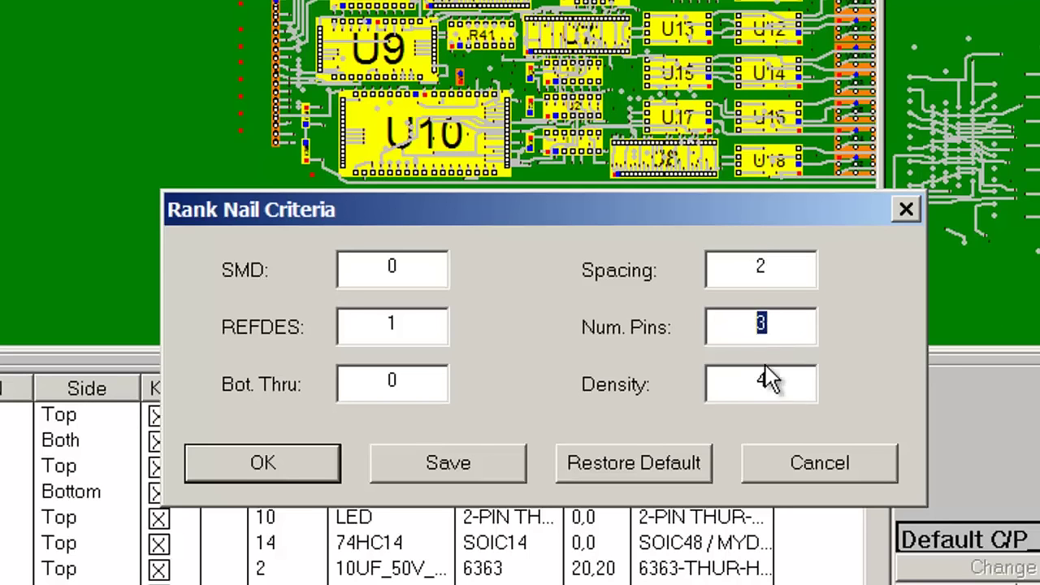
drag(777, 380, 759, 382)
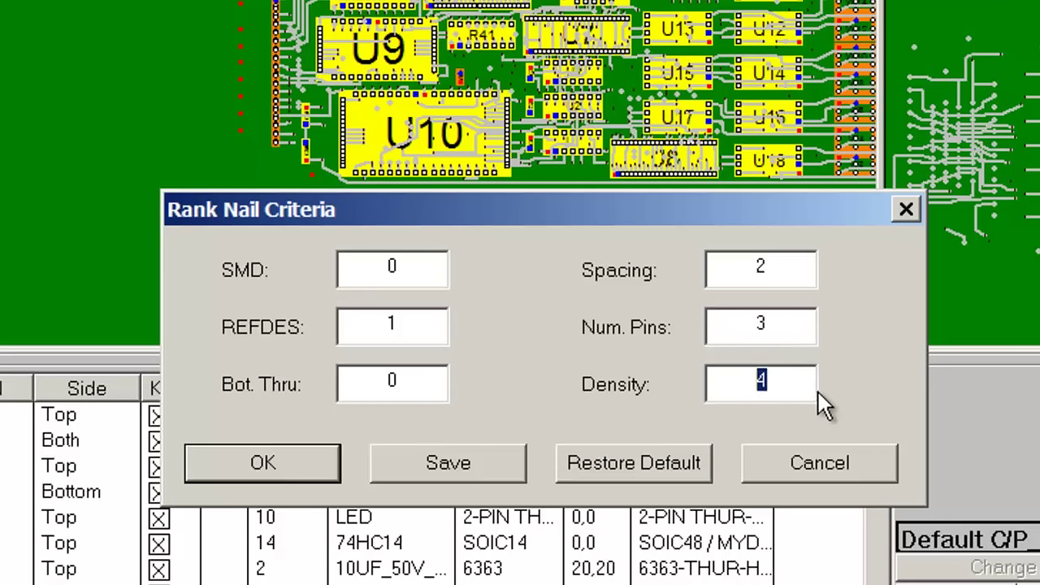
click(459, 467)
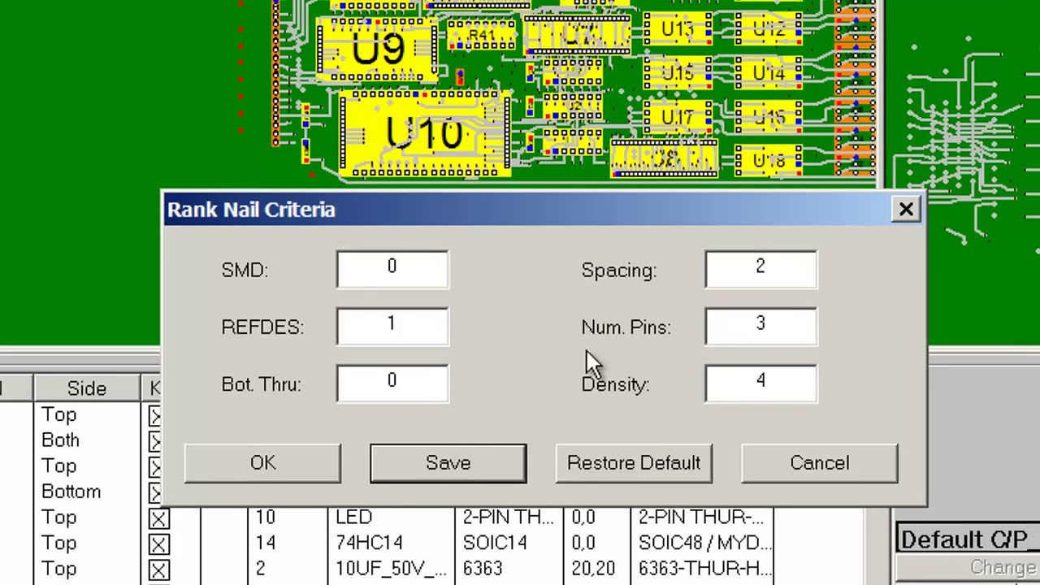
click(321, 465)
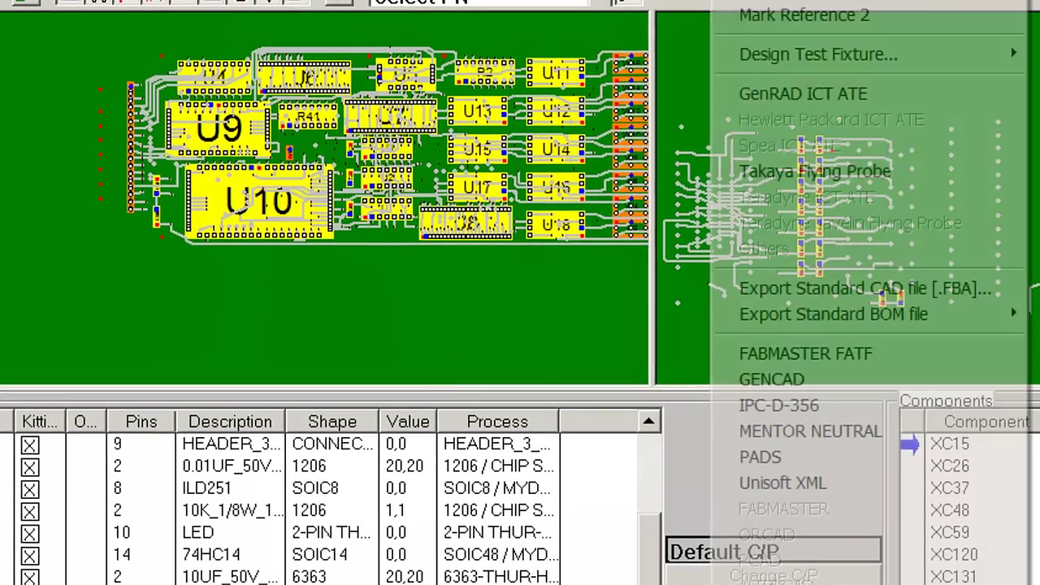
Step: Open the test fixture's probe spacing settings, examine the probe and minimum pin spacing values, and accept them
mouse_move(878, 28)
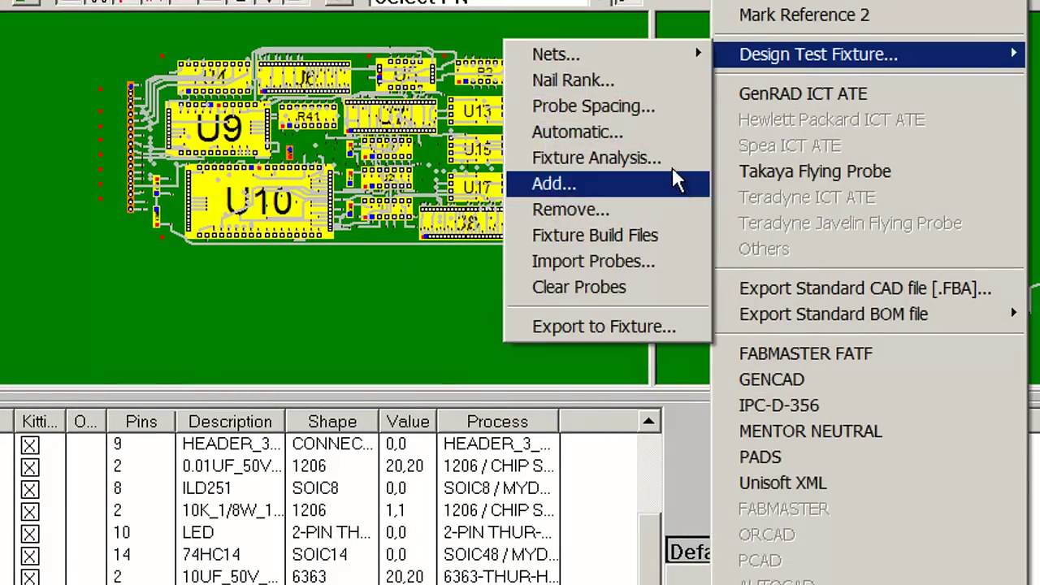
click(630, 108)
click(297, 274)
double_click(273, 269)
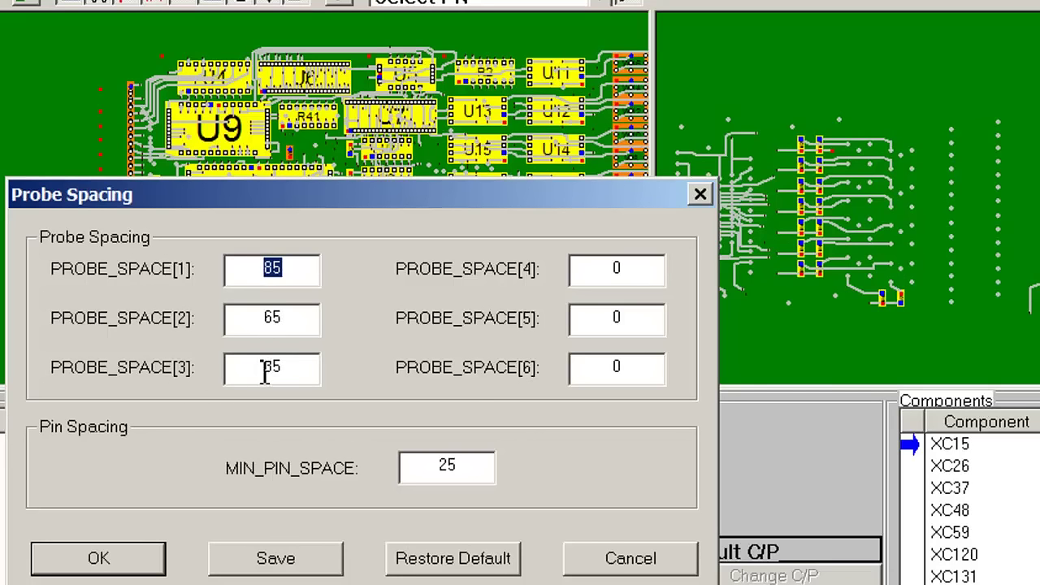
click(314, 271)
drag(314, 271, 257, 276)
click(293, 271)
click(274, 317)
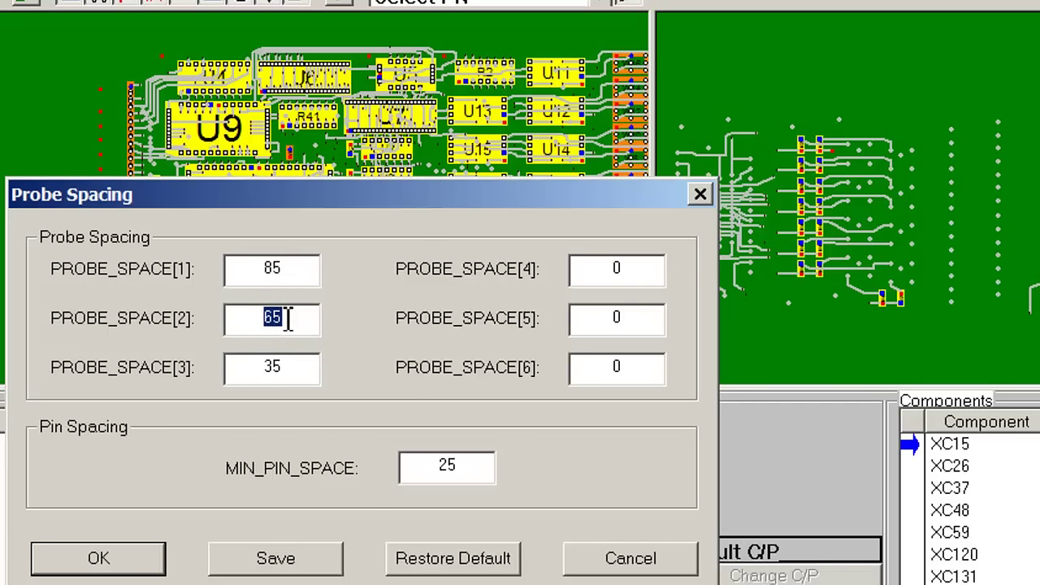
drag(296, 365, 261, 368)
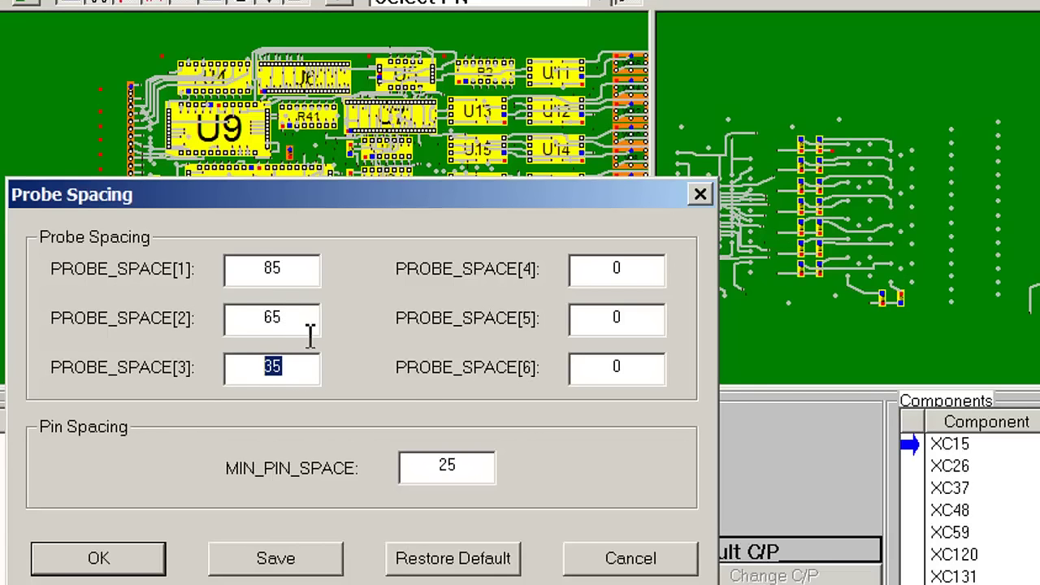
click(426, 468)
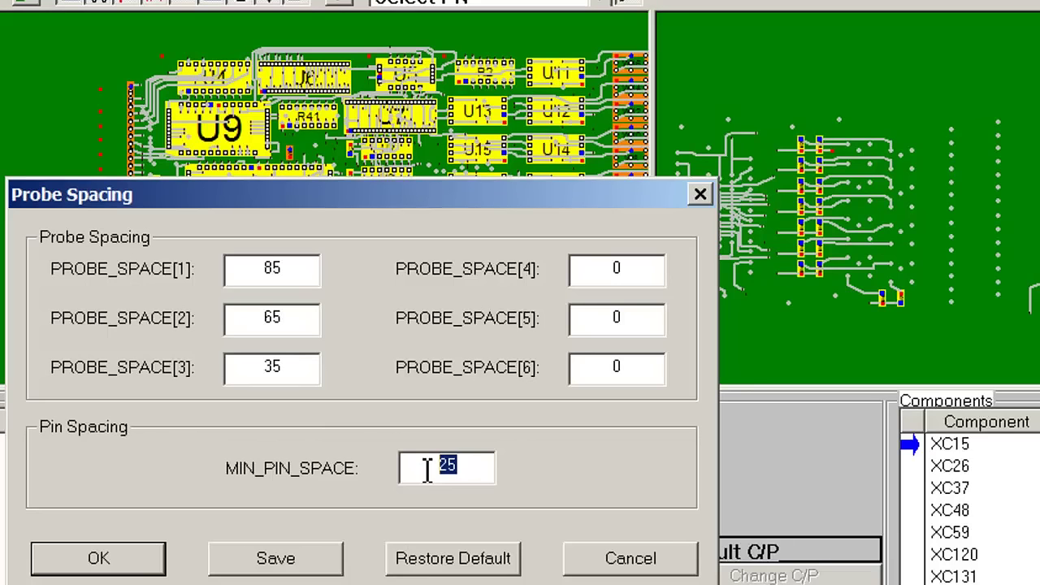
drag(292, 269, 254, 274)
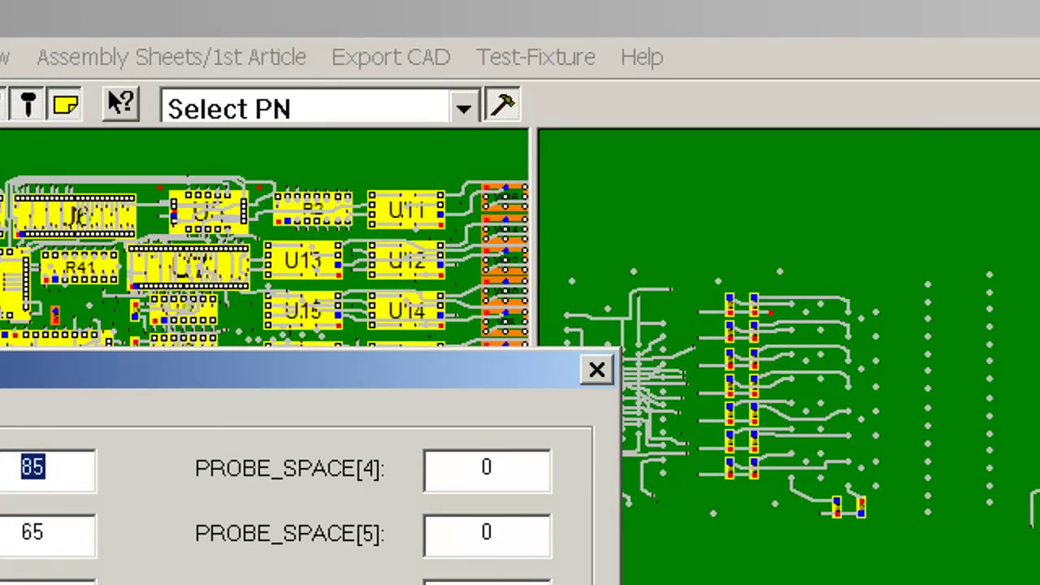
key(Return)
Step: Run the automatic probe selection for the test fixture with J* as the preferred reference designator order
click(521, 50)
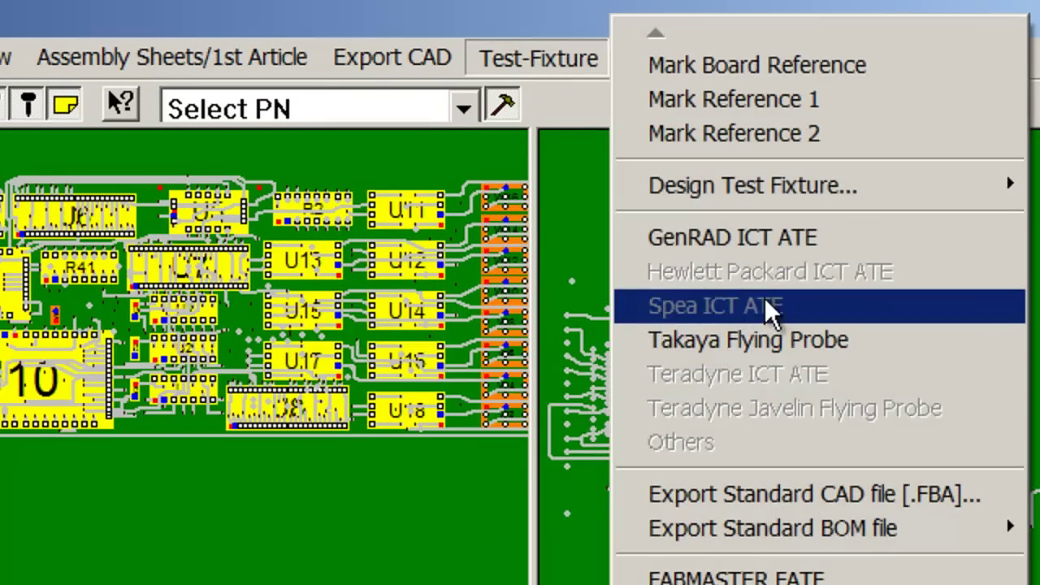
mouse_move(785, 180)
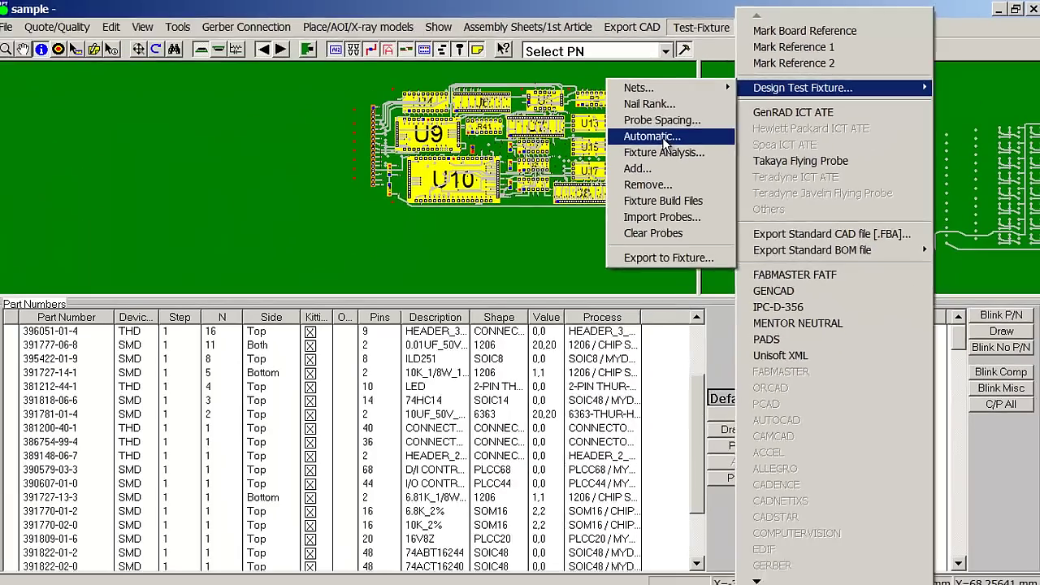
click(457, 291)
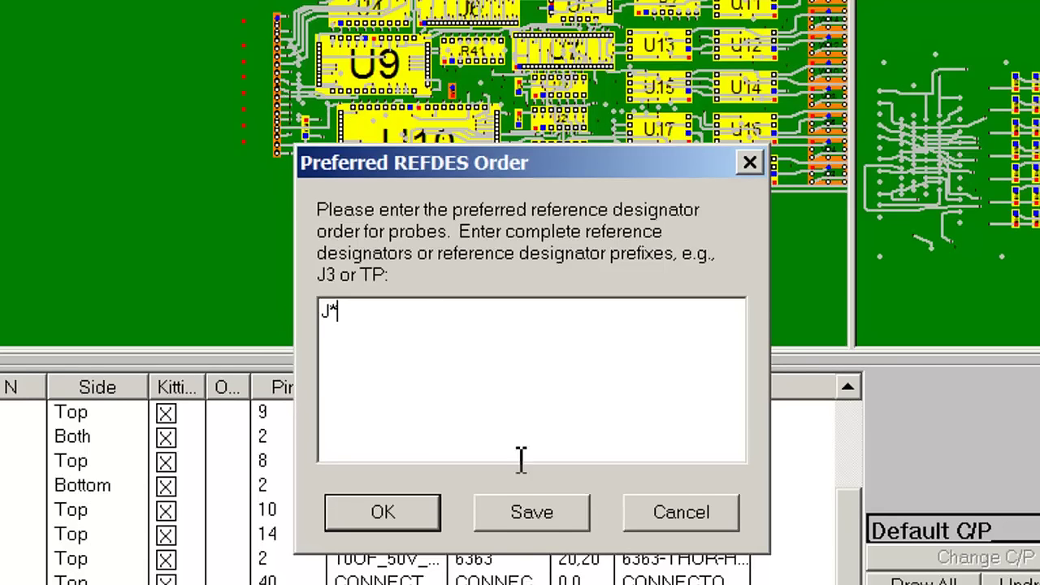
click(417, 510)
click(726, 436)
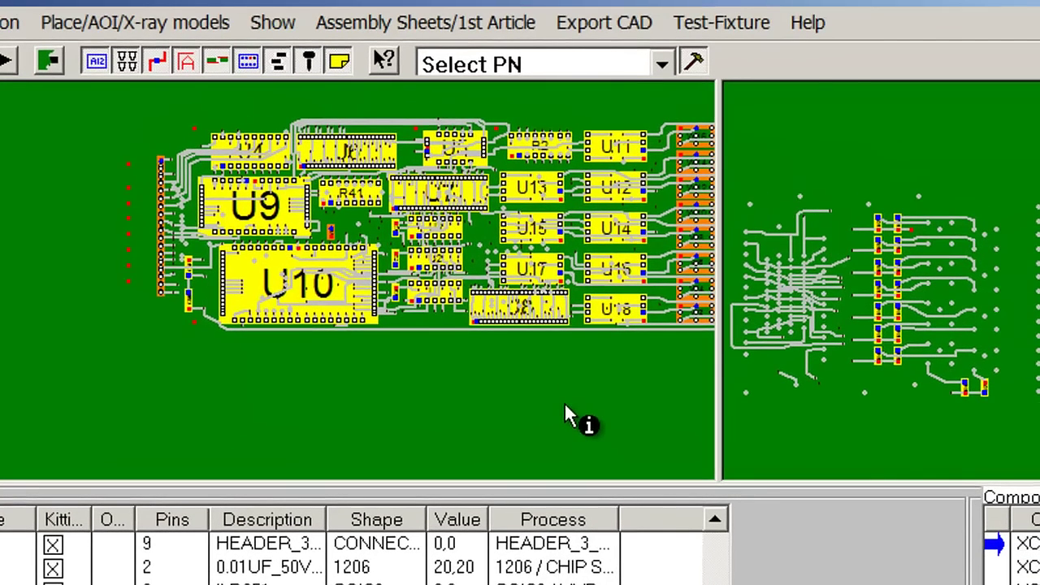
Step: Run the fixture analysis and check Net#09999 in the list of non-probeable nets
click(719, 23)
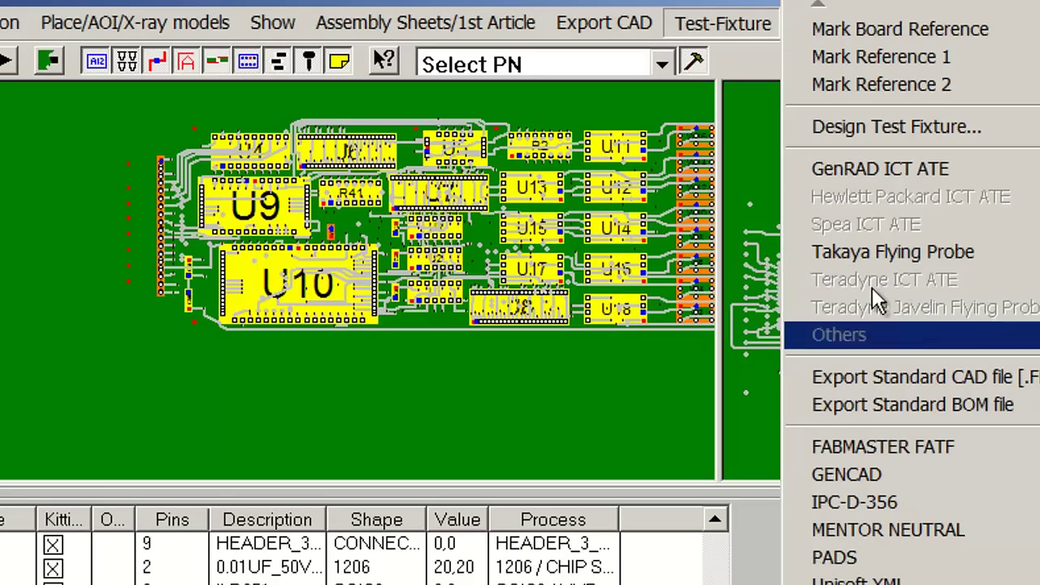
mouse_move(819, 127)
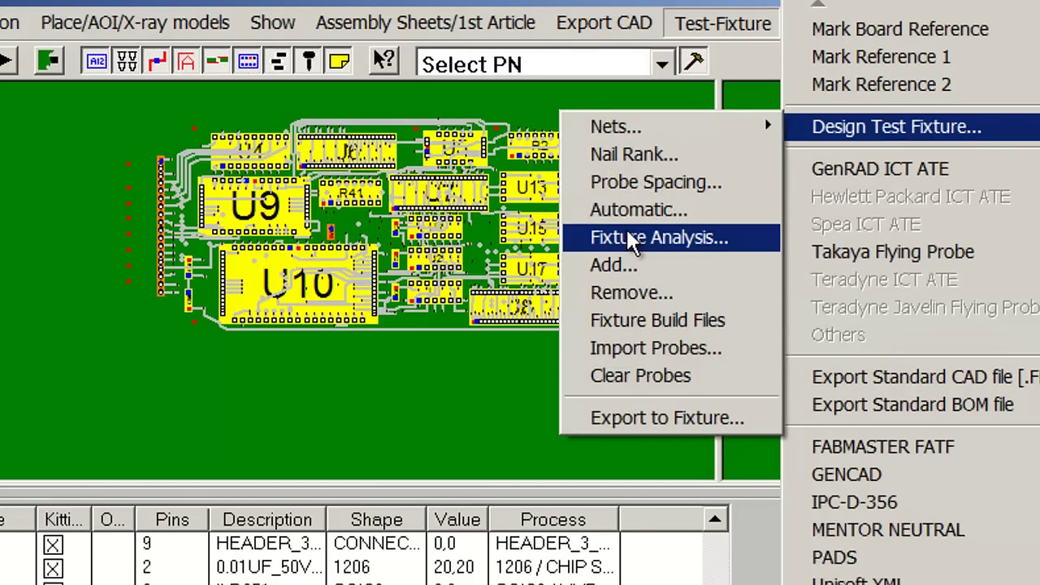
click(689, 236)
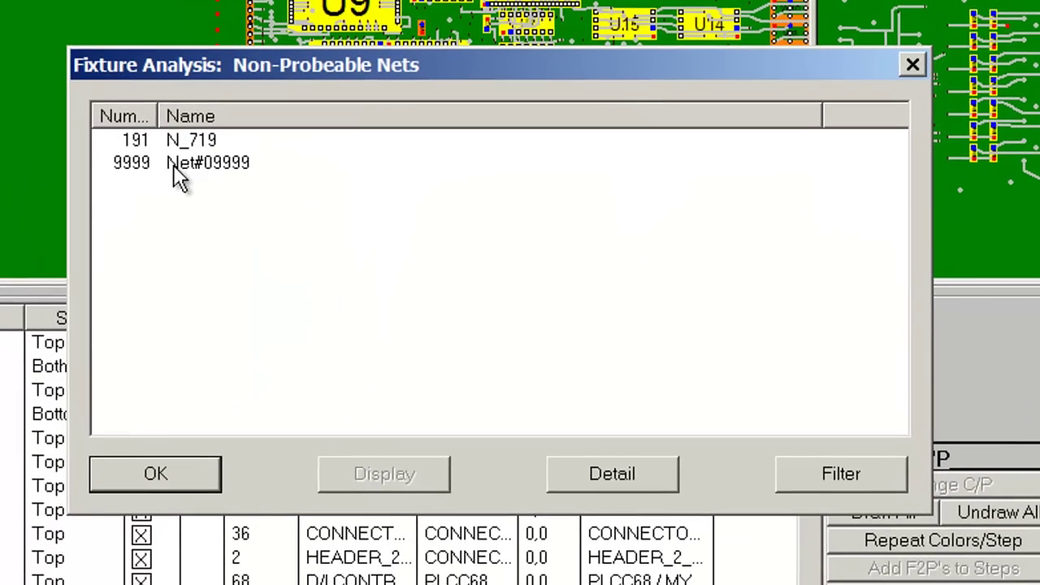
click(174, 166)
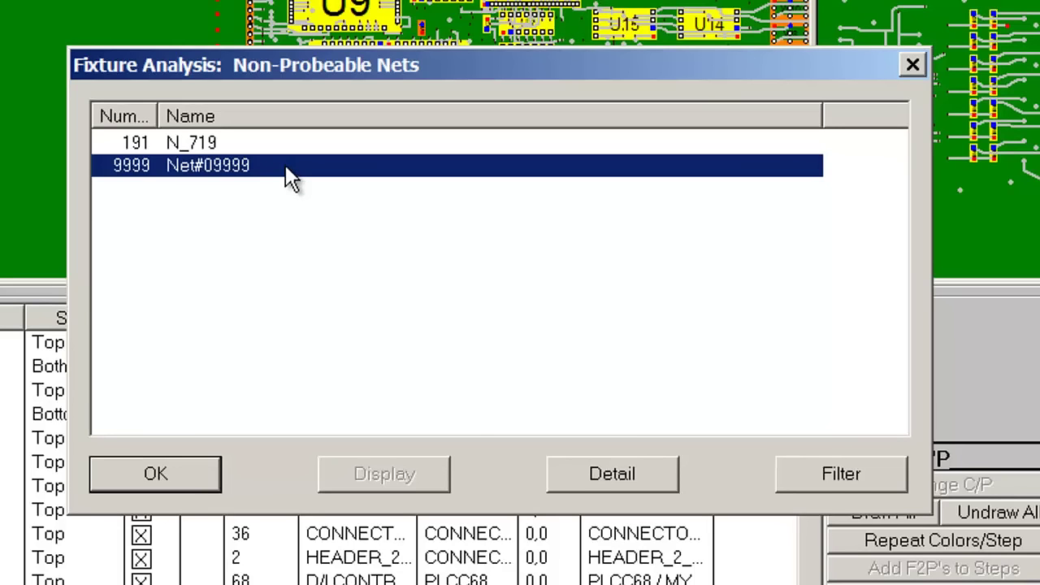
Step: Examine the details of non-probeable net N_719 for the reasons on its U3 pins, and close the fixture analysis
click(197, 150)
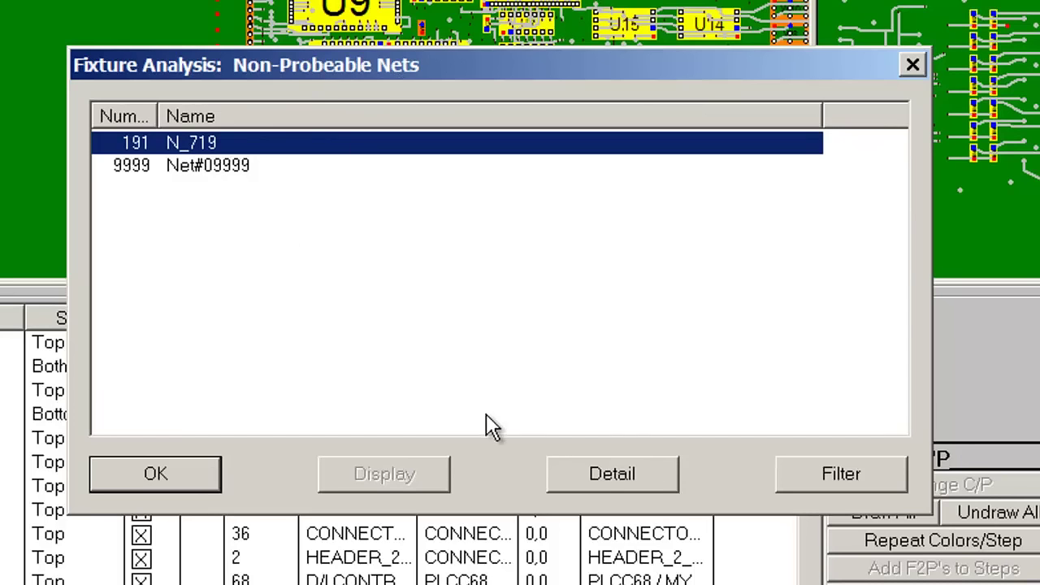
click(616, 473)
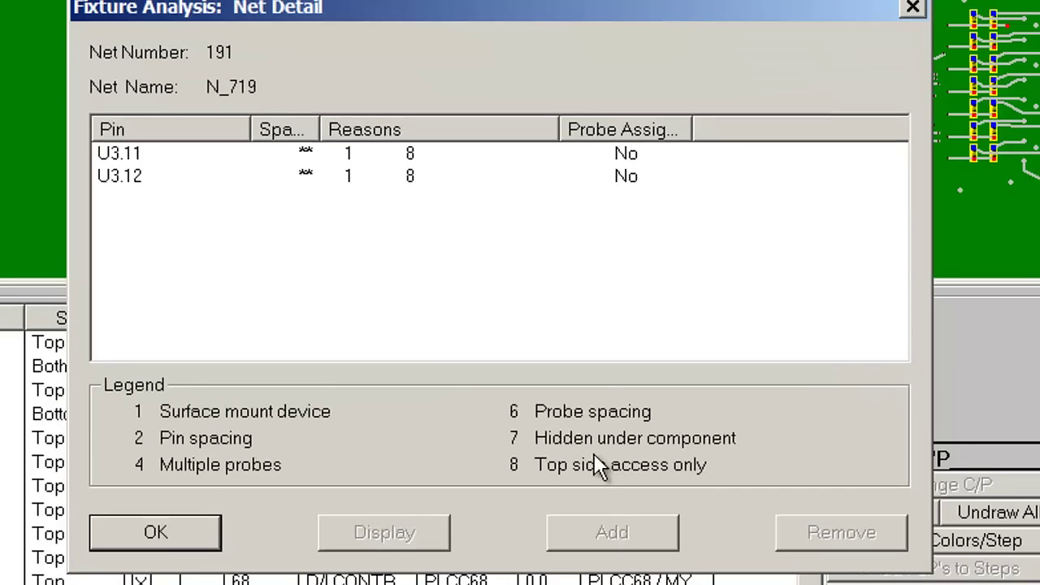
click(143, 181)
click(121, 154)
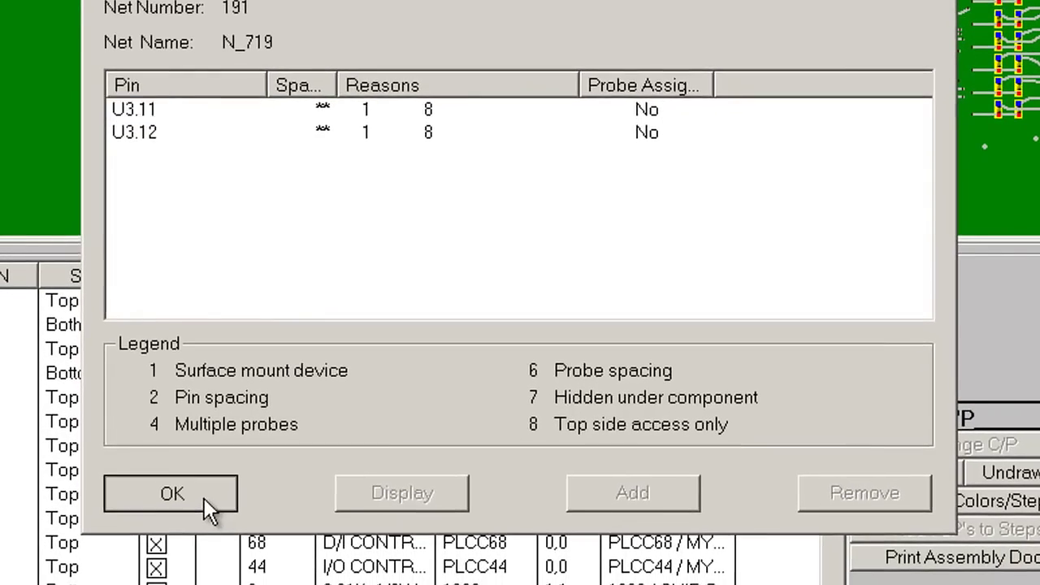
click(205, 498)
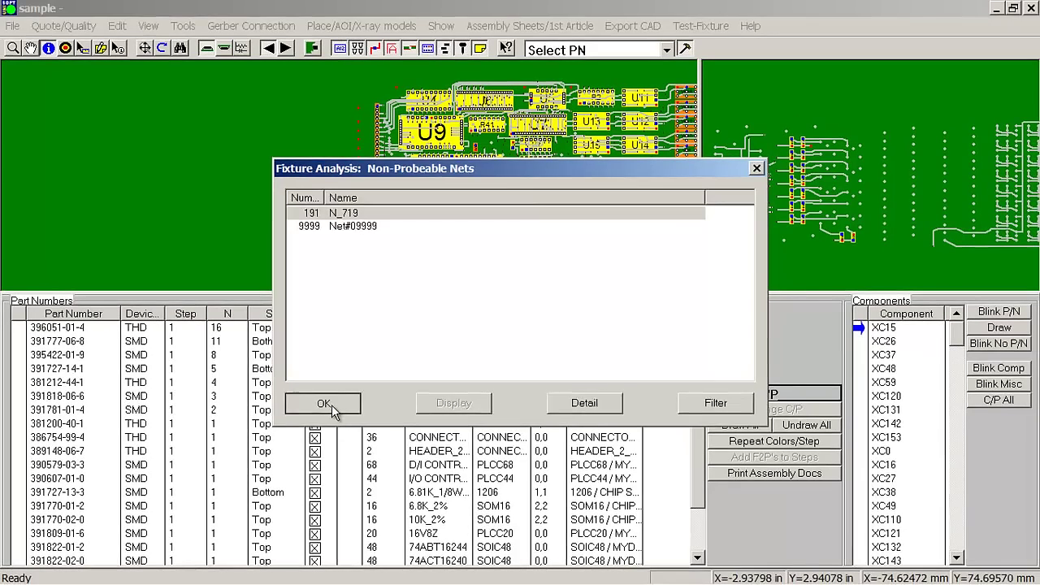
click(315, 413)
Step: Generate the fixture build files as SAMPLE.fbs in folder 1 on the C: drive, replacing the existing file
click(705, 2)
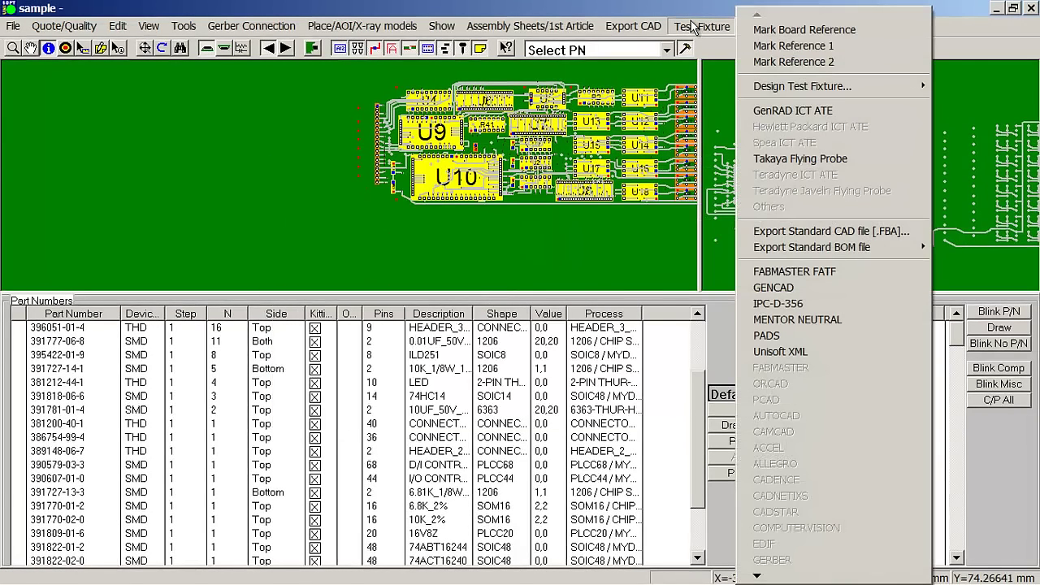
mouse_move(829, 89)
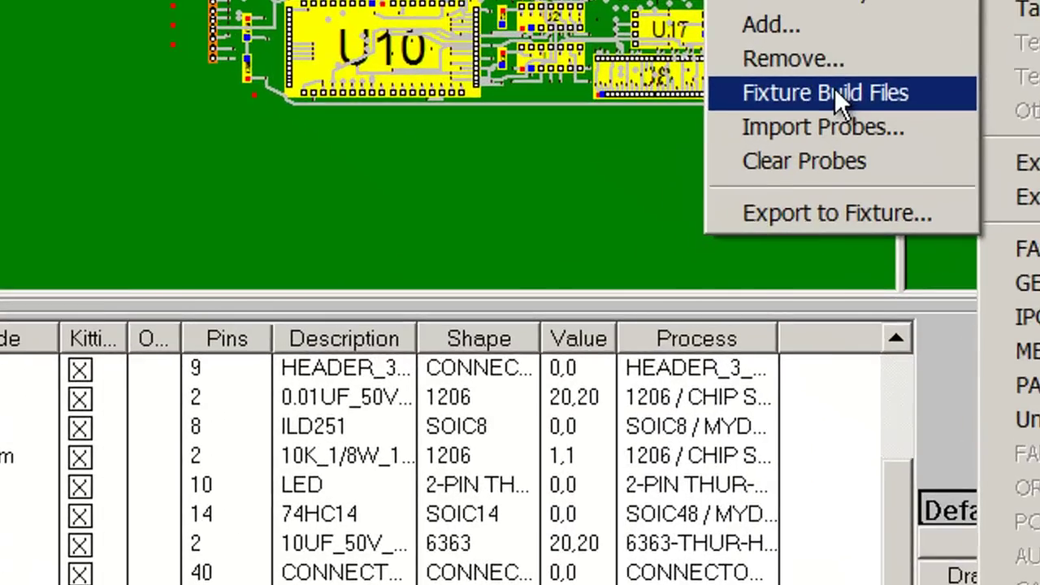
click(674, 198)
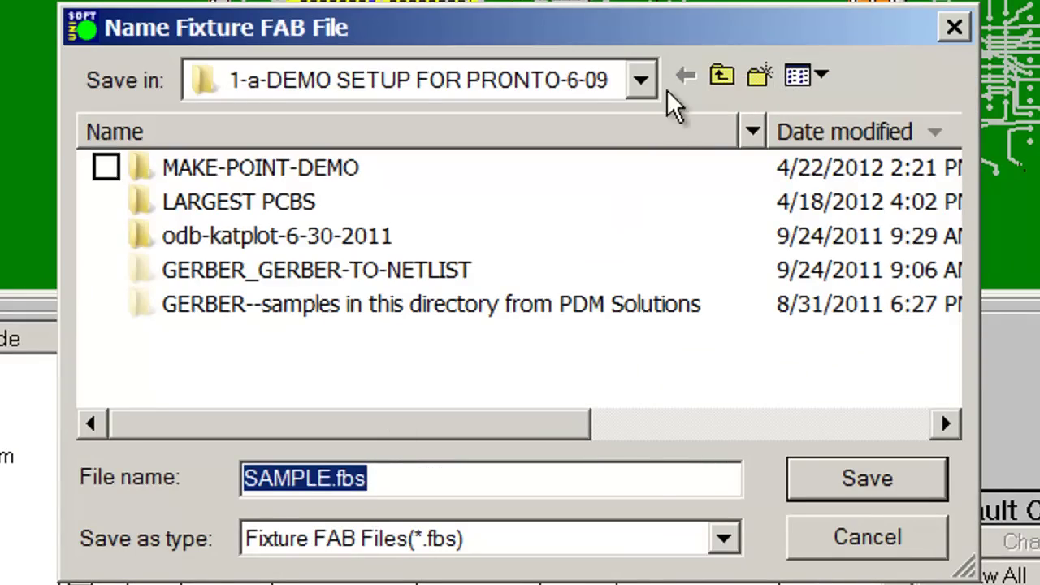
click(642, 79)
click(437, 286)
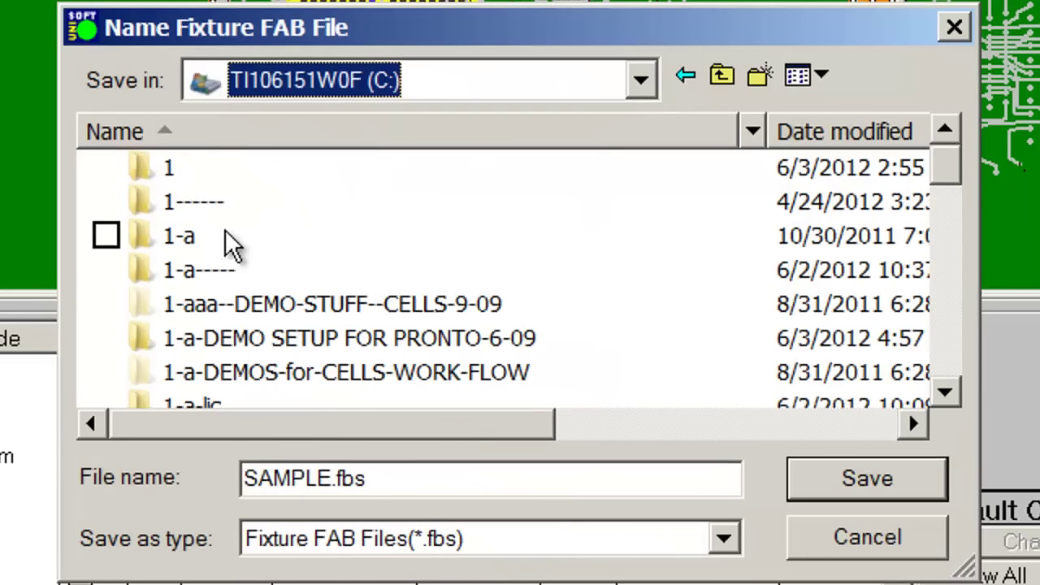
click(166, 181)
click(813, 481)
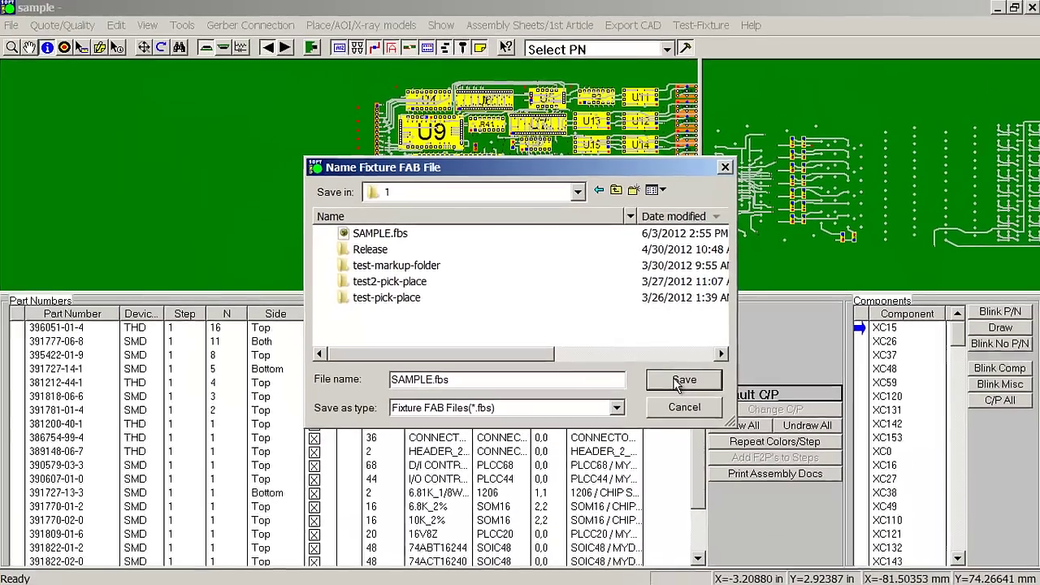
click(756, 418)
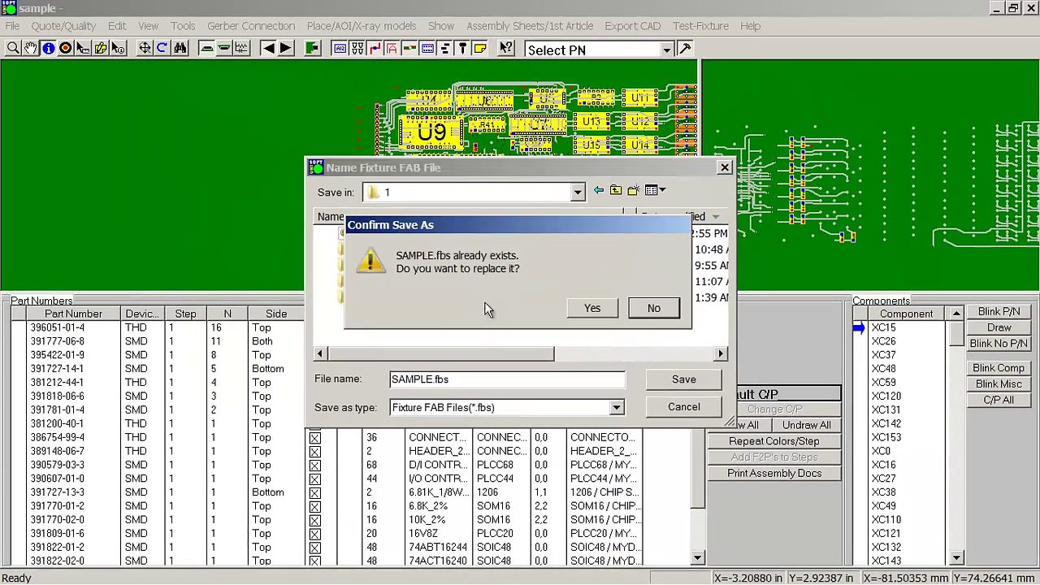
click(587, 313)
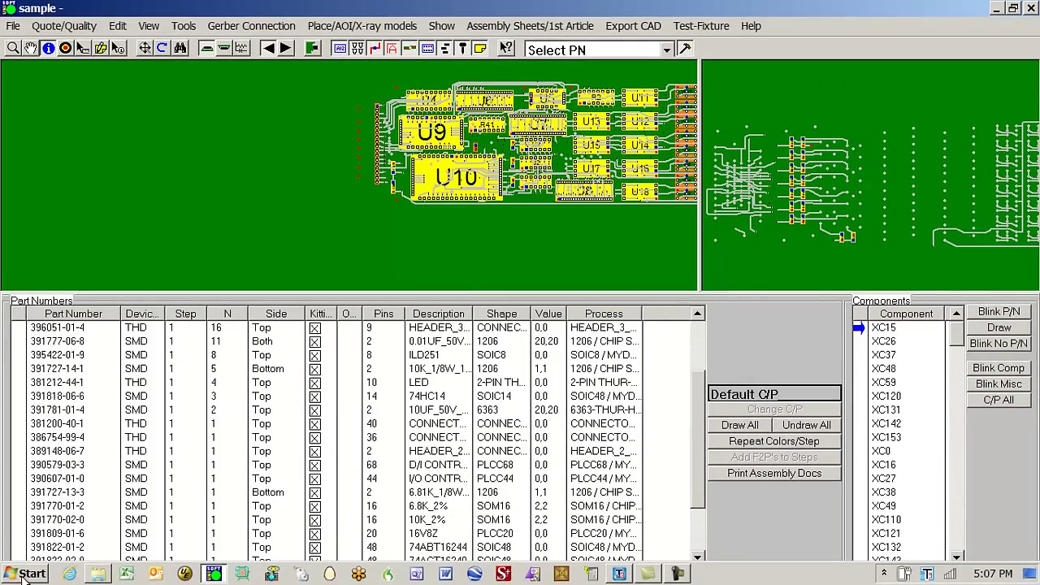
Step: Switch to Windows Explorer, go to folder C:\1 and open SAMPLE.fbs in UltraEdit
right_click(25, 575)
click(92, 561)
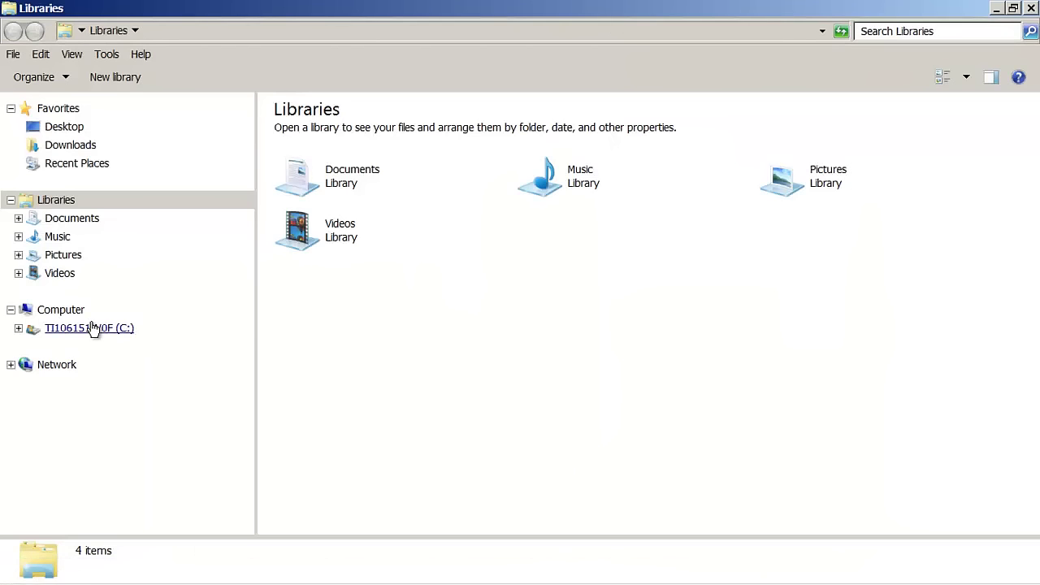
click(93, 328)
click(302, 133)
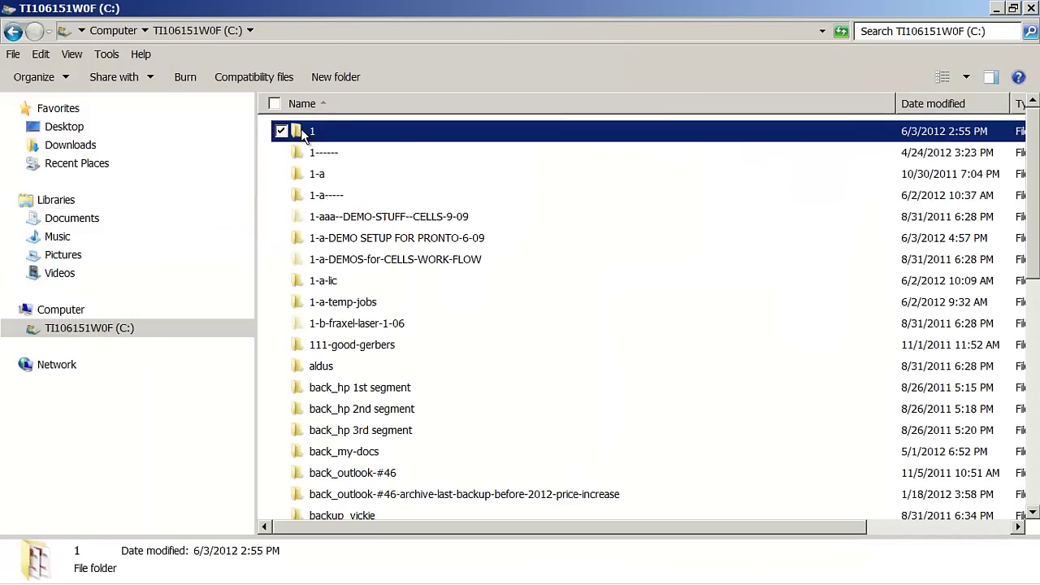
double_click(301, 129)
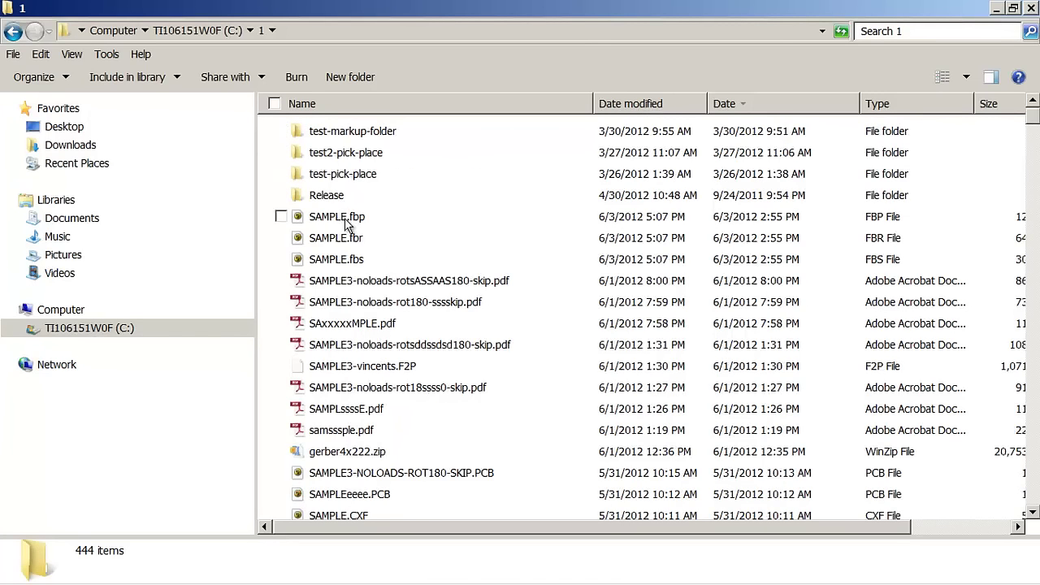
click(353, 259)
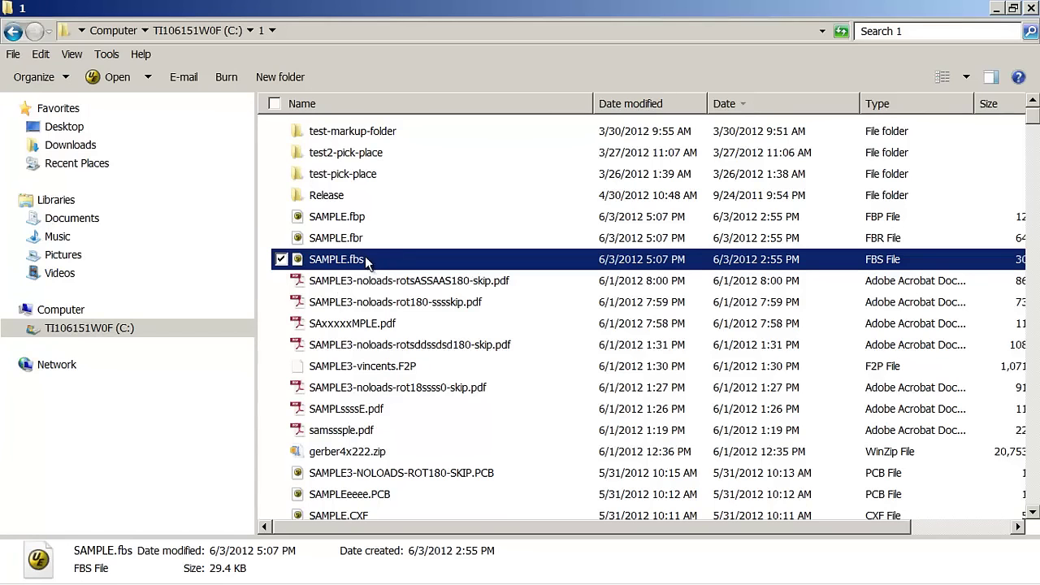
double_click(365, 260)
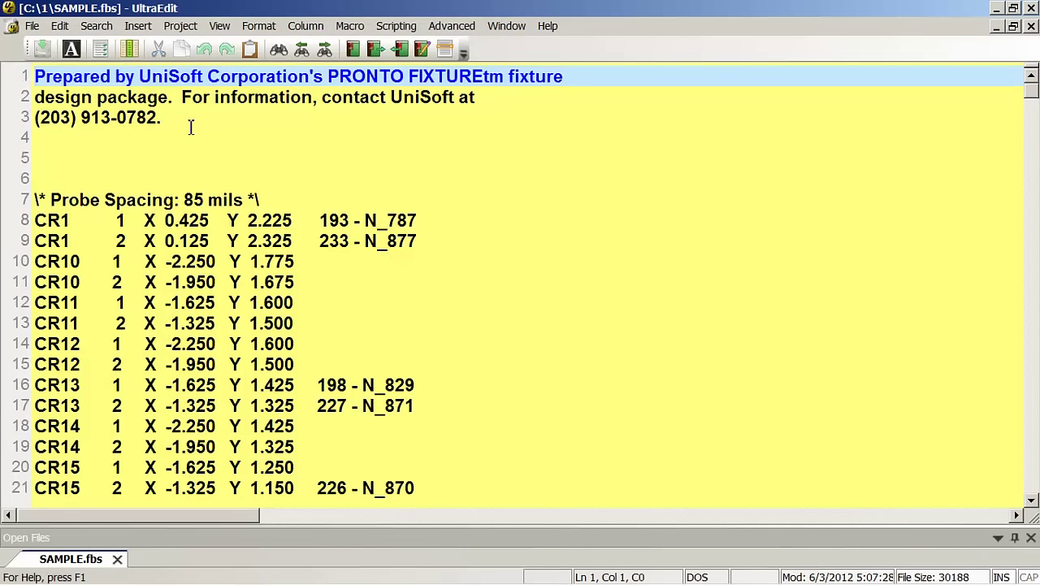
Step: Examine the probe spacing heading and the CR10 and CR11 pin lines without assigned nets in SAMPLE.fbs
click(187, 144)
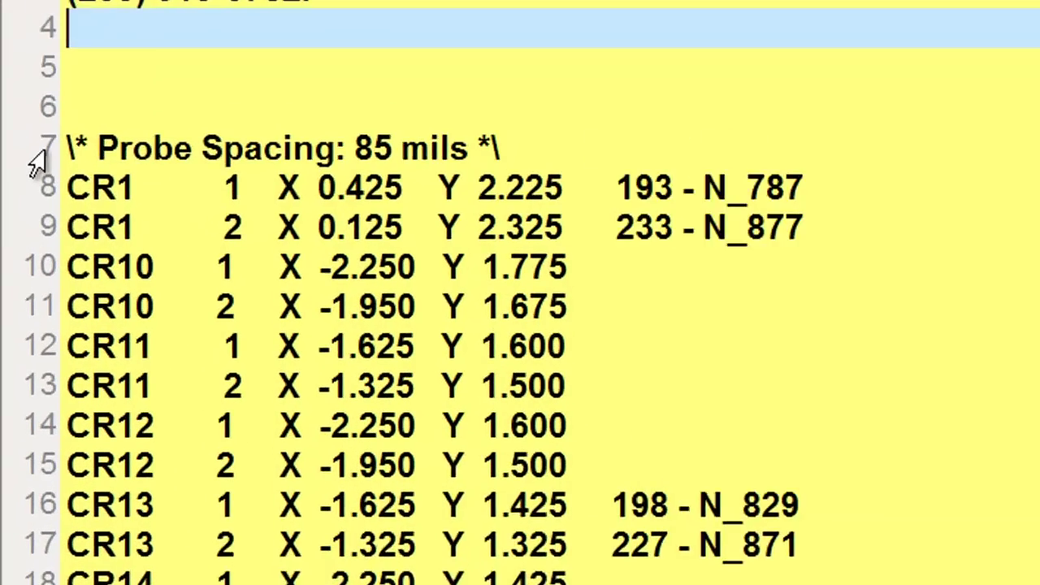
click(40, 199)
mouse_move(85, 136)
mouse_down()
mouse_move(282, 276)
mouse_move(650, 276)
mouse_move(534, 170)
mouse_move(583, 127)
mouse_move(214, 102)
mouse_move(75, 132)
mouse_up()
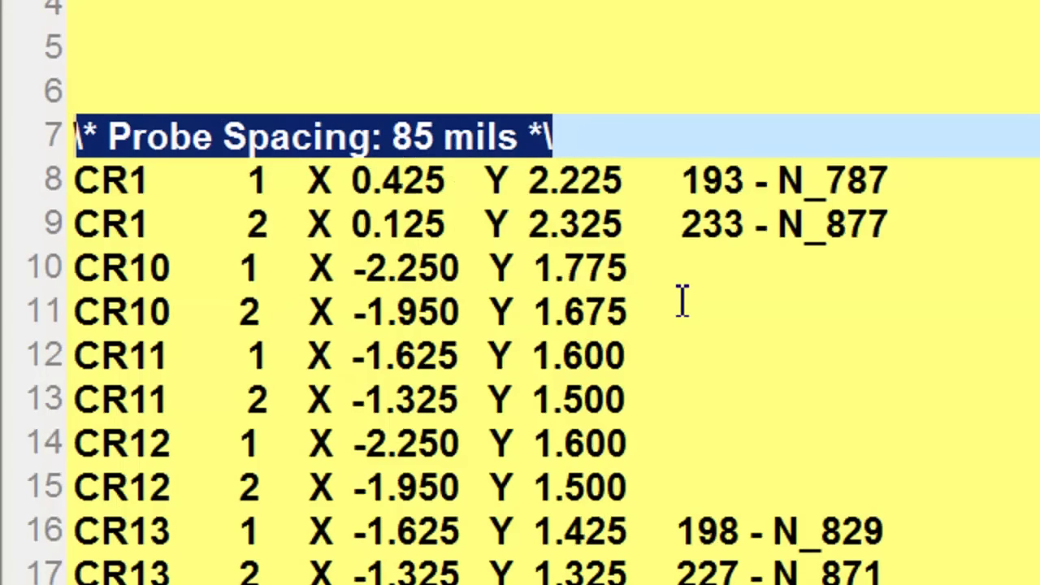
drag(664, 282, 561, 276)
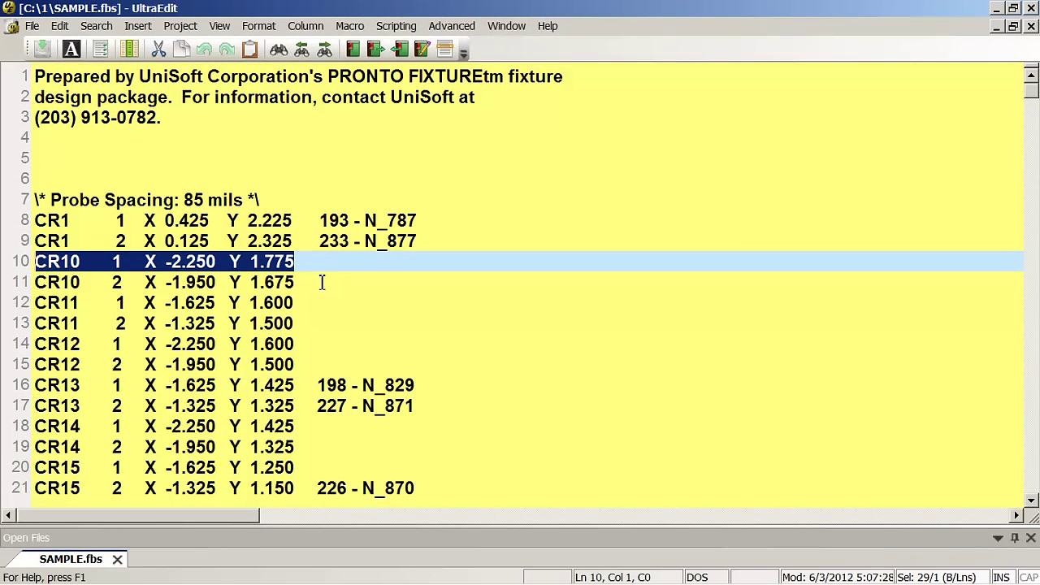
drag(314, 302, 20, 260)
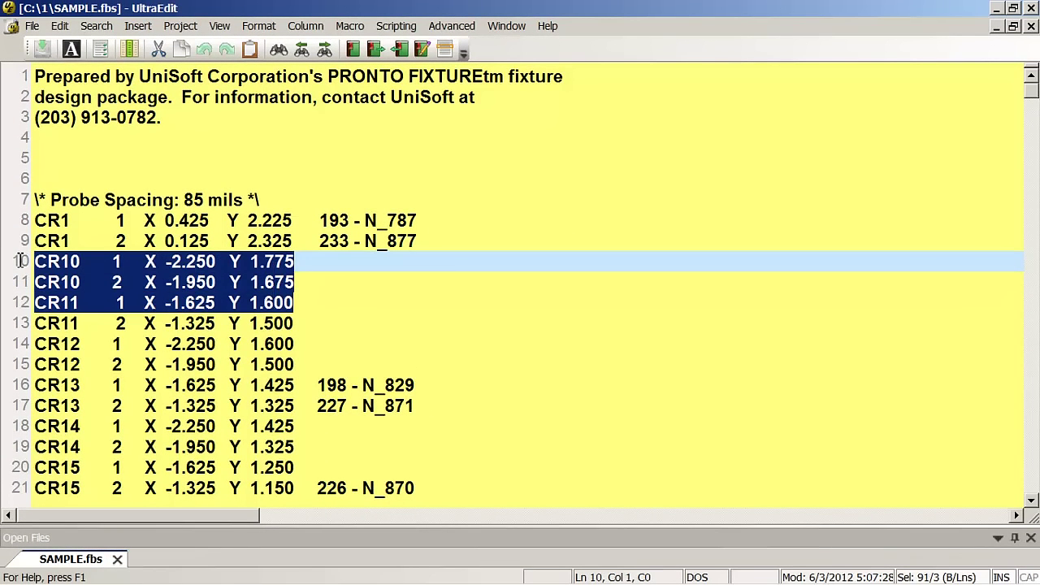
click(302, 264)
drag(302, 265, 266, 264)
Step: Examine the CR1 pin 2 line's coordinates and net number, along with the probe spacing value that applies to it
drag(432, 239, 12, 248)
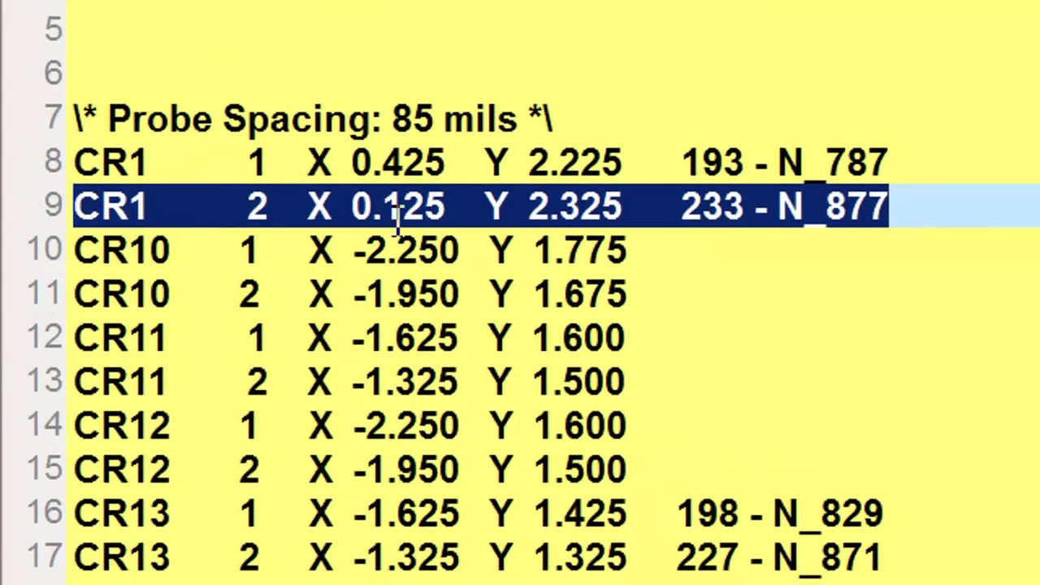
click(190, 241)
drag(636, 205, 55, 204)
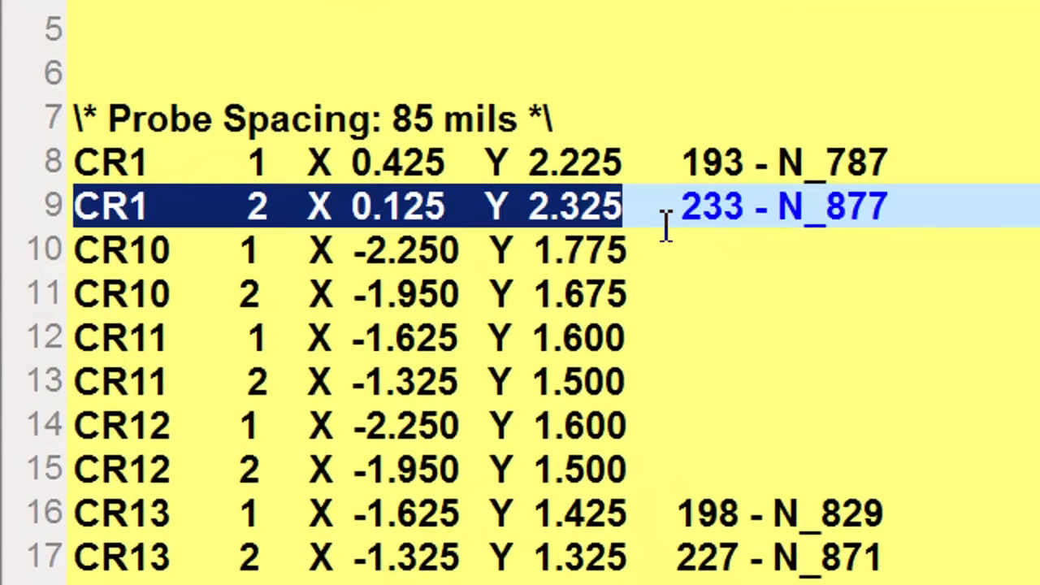
click(639, 208)
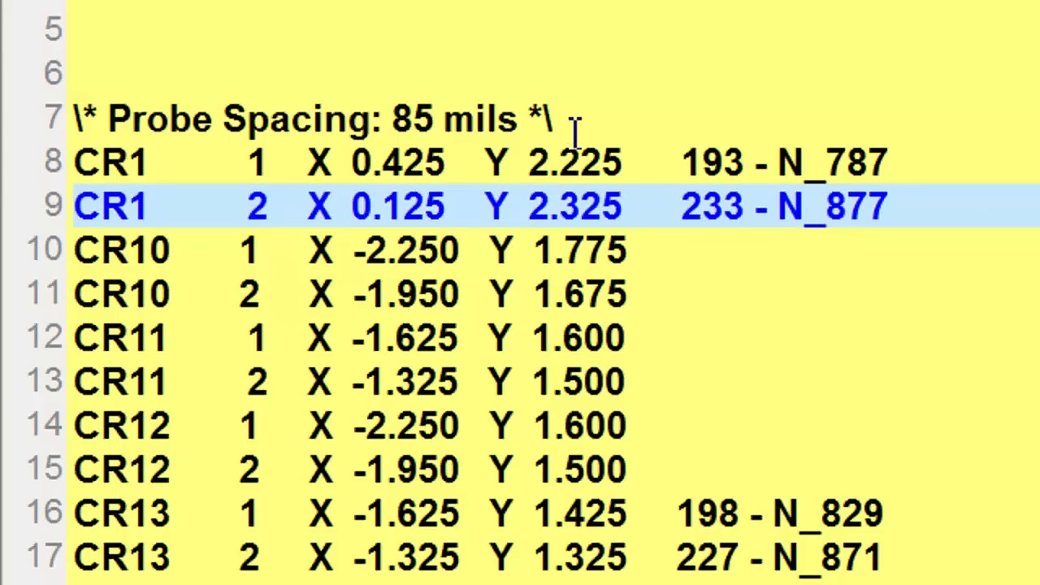
drag(573, 122, 395, 108)
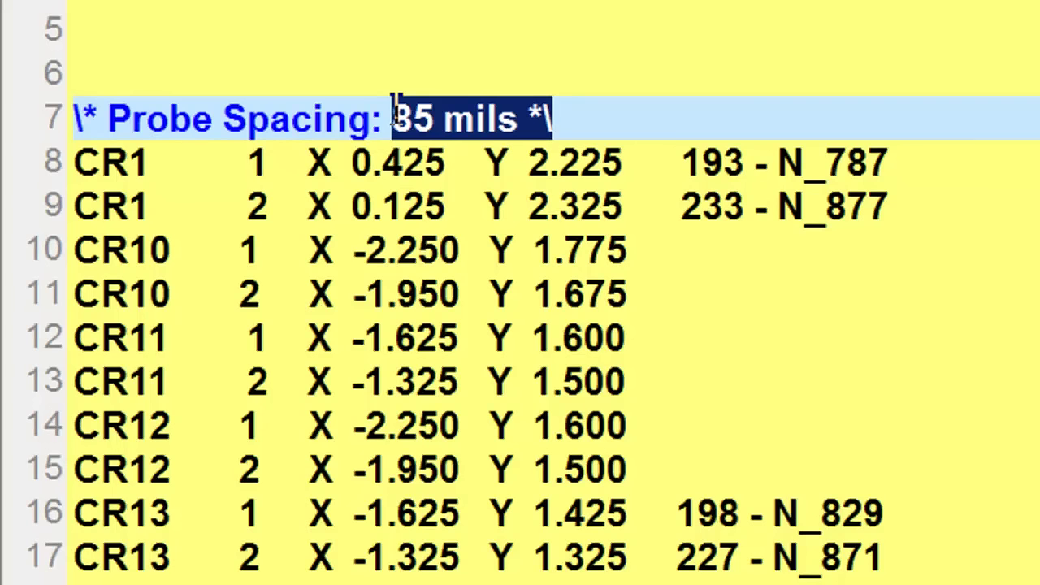
drag(761, 208, 685, 205)
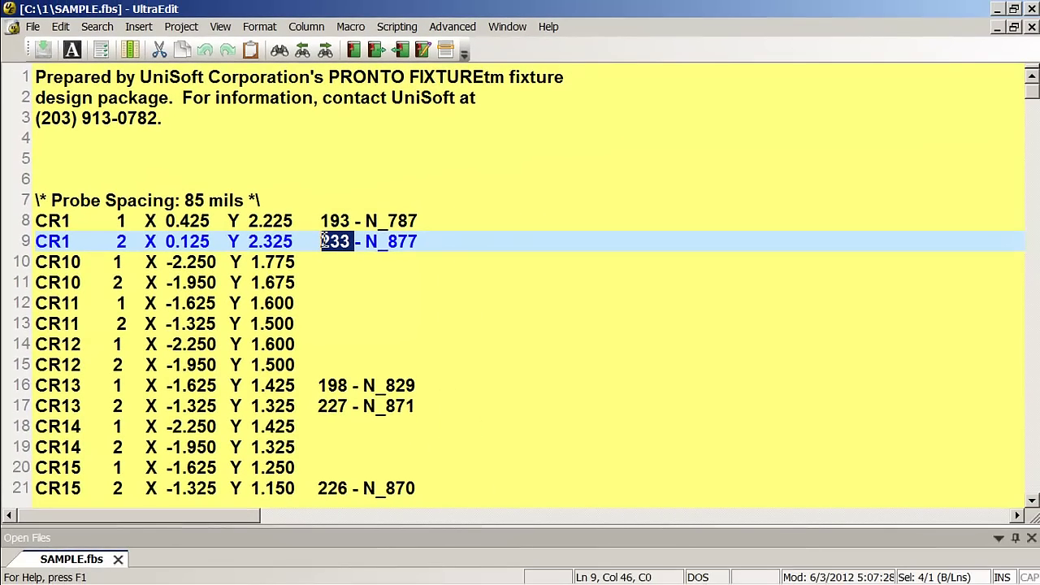
Step: Close SAMPLE.fbs and the text editor, and open SAMPLE.fbr from the same folder
click(1033, 27)
click(1033, 9)
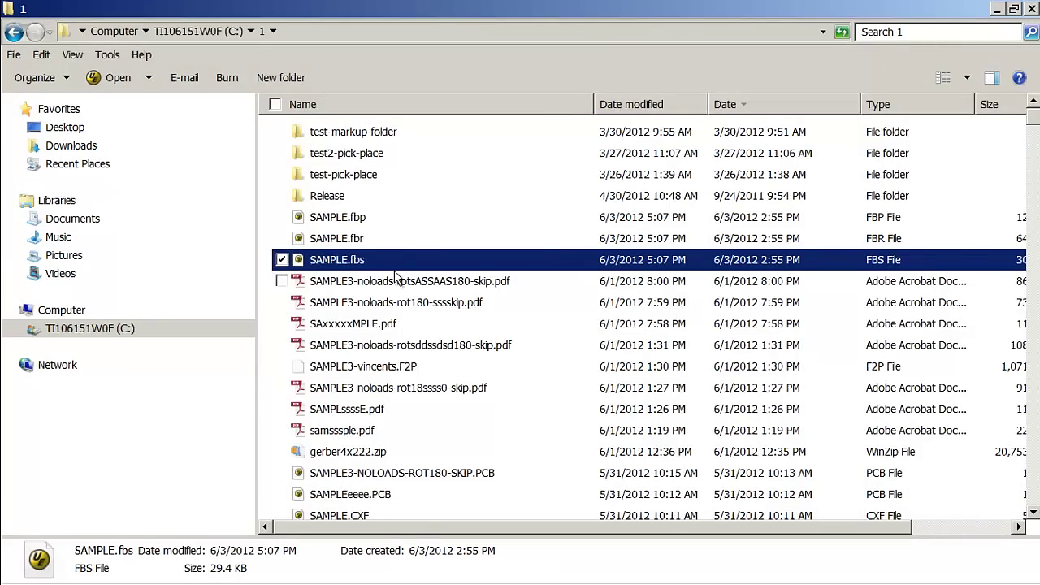
double_click(385, 240)
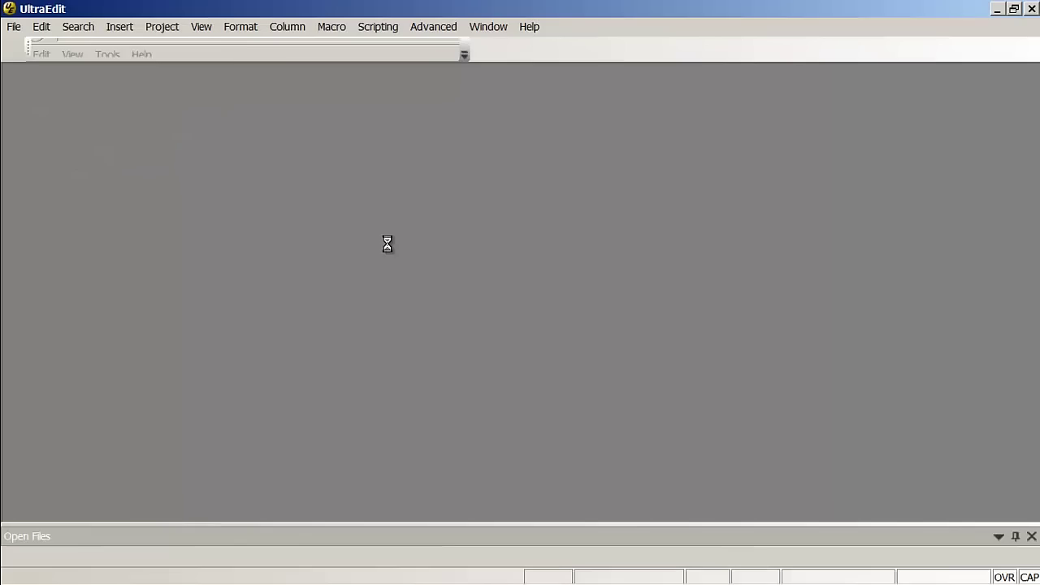
Step: Examine the bottom side probes and bottom side holes summaries at the end of SAMPLE.fbr
drag(1032, 93, 1032, 478)
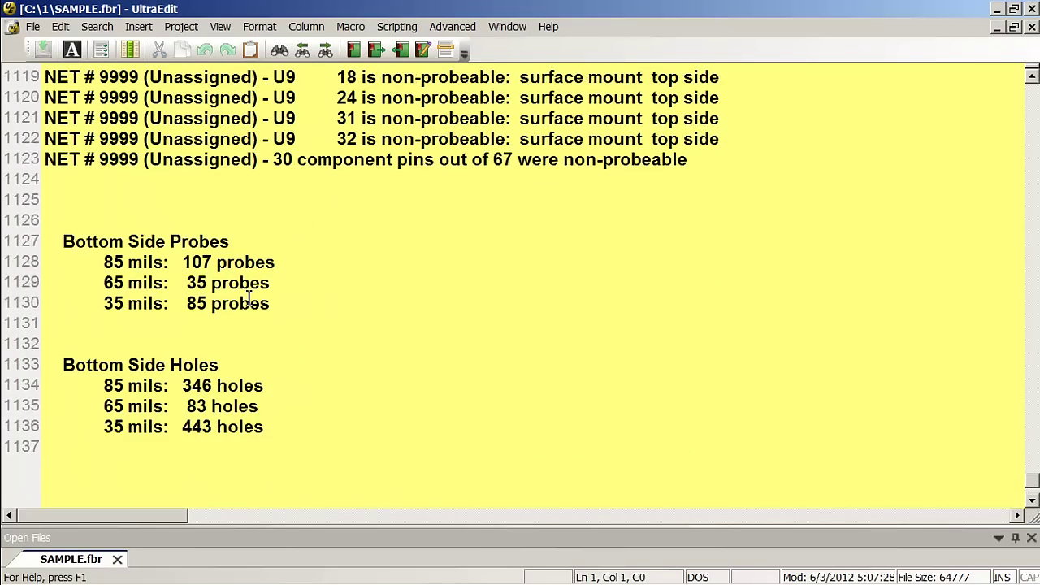
drag(64, 242, 312, 313)
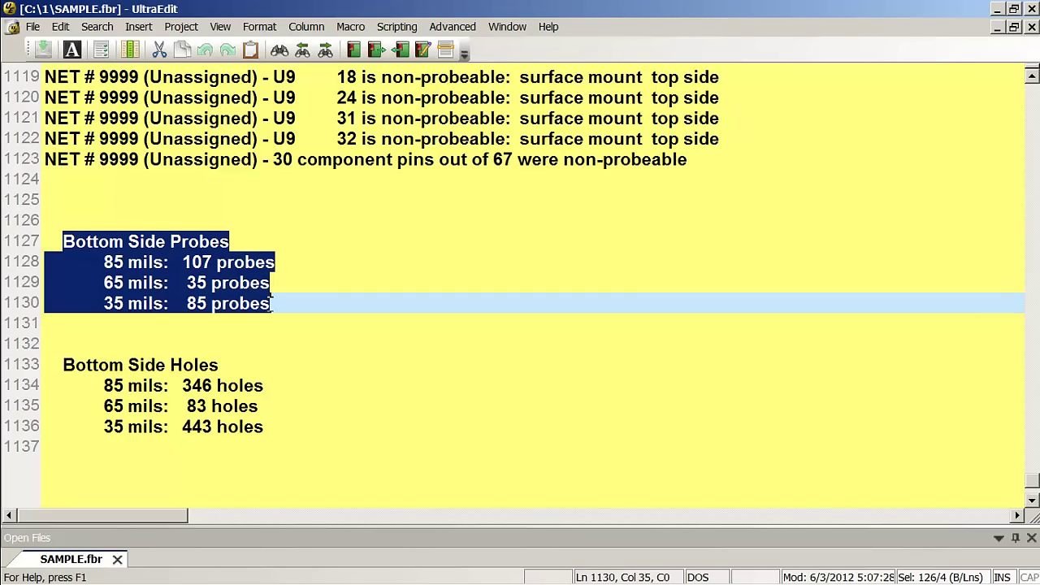
drag(283, 426, 52, 363)
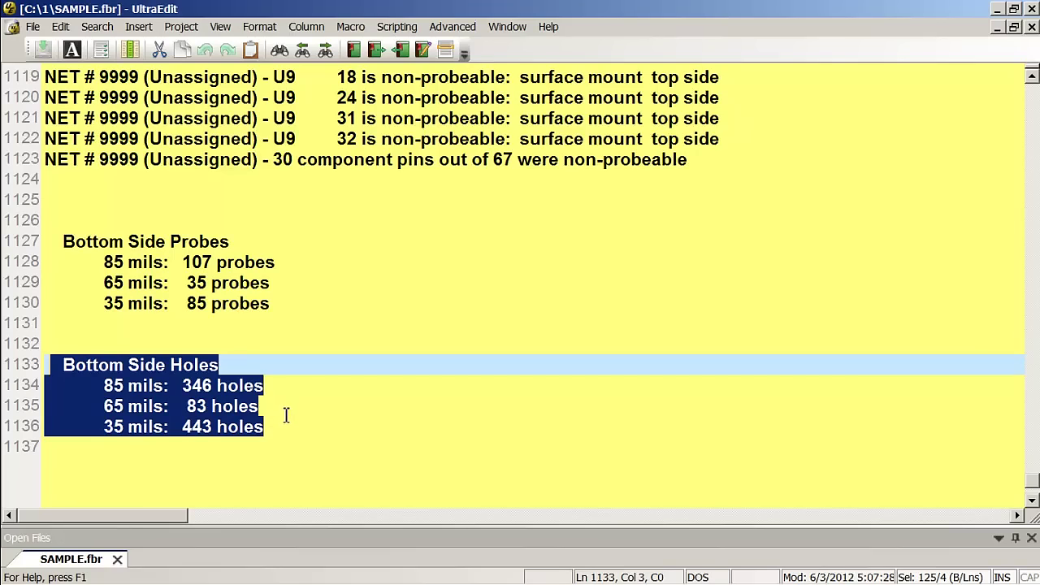
Step: Examine the NET # 191 (N_719) entries in SAMPLE.fbr, including the U3 pin lines and the non-probeable pin summary
drag(1035, 481, 1032, 422)
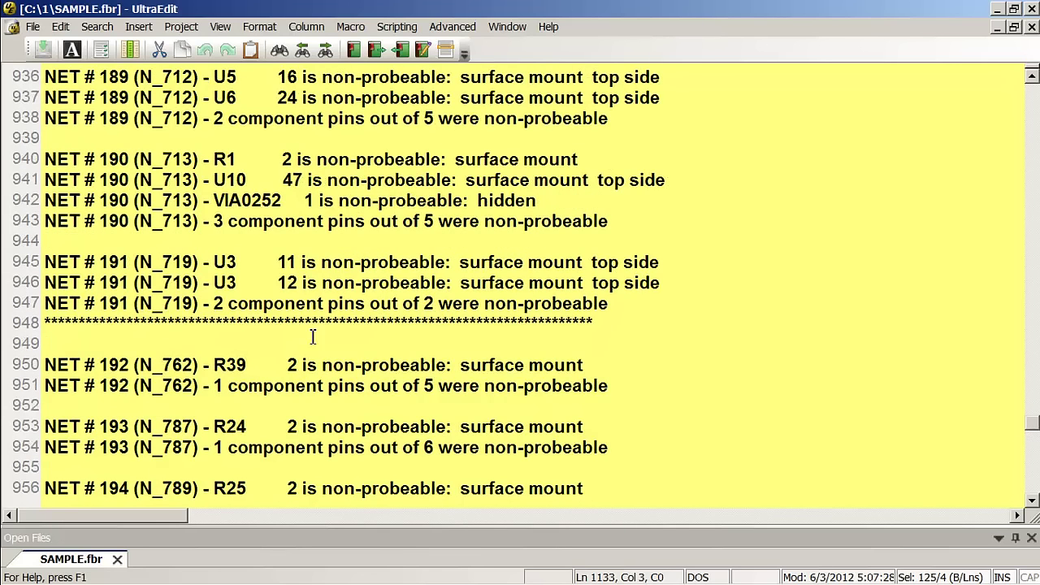
drag(46, 260, 642, 321)
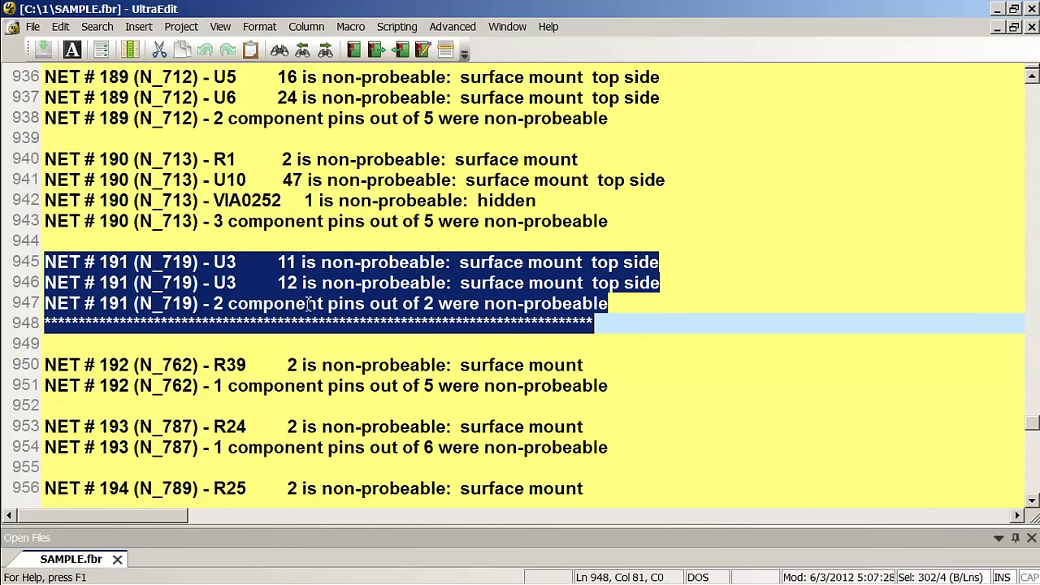
click(225, 304)
drag(225, 304, 459, 304)
drag(214, 262, 614, 304)
click(205, 304)
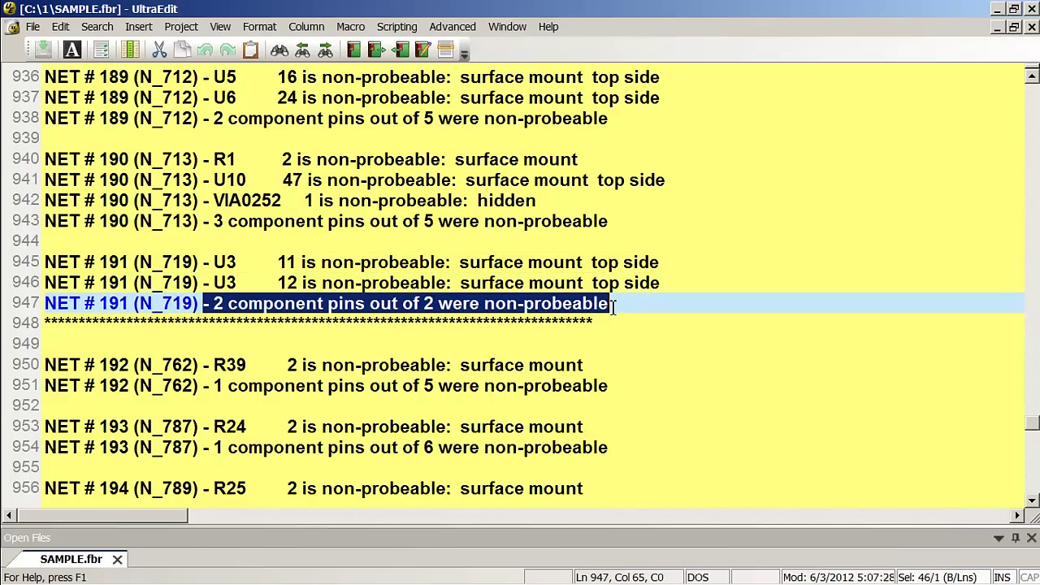
click(486, 303)
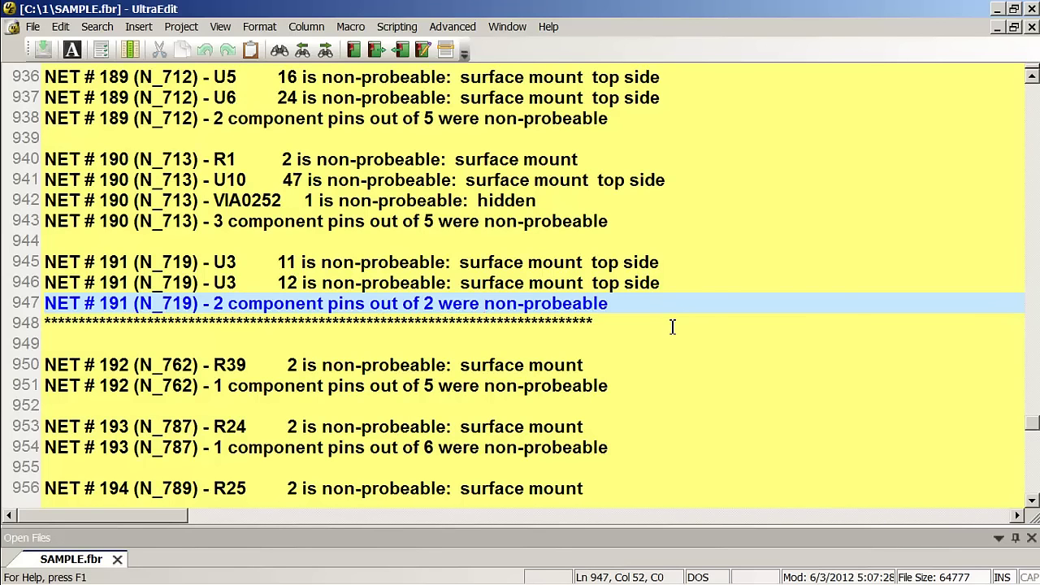
Step: Switch to the Unisoft sample board and start GenRAD ICT ATE output using sample-test.tst from C:\1-a-DEMO SETUP FOR PRONTO-6-09 as the test description
key(alt+Tab)
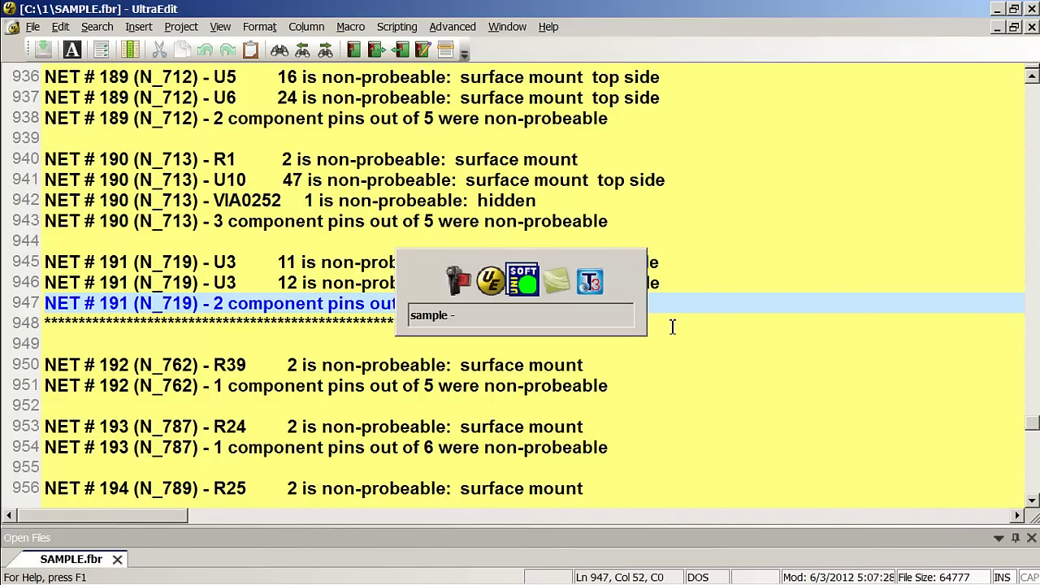
key(alt+Tab)
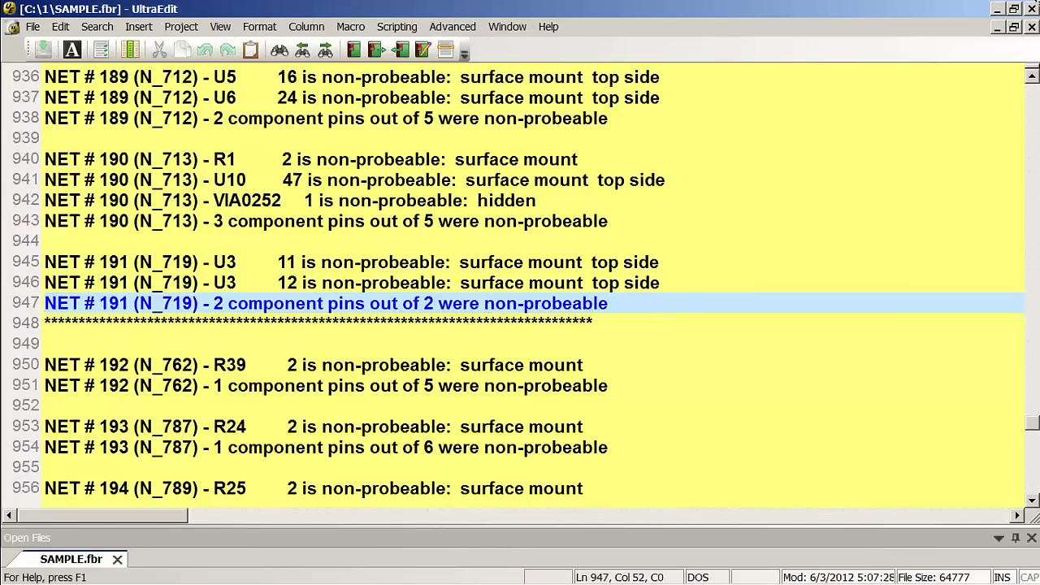
key(alt+Tab)
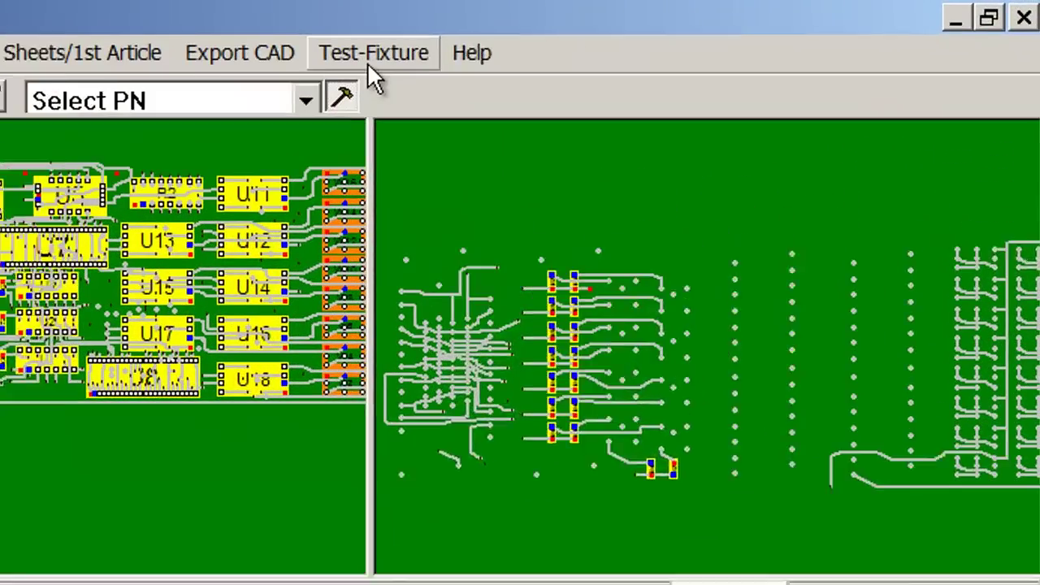
click(370, 63)
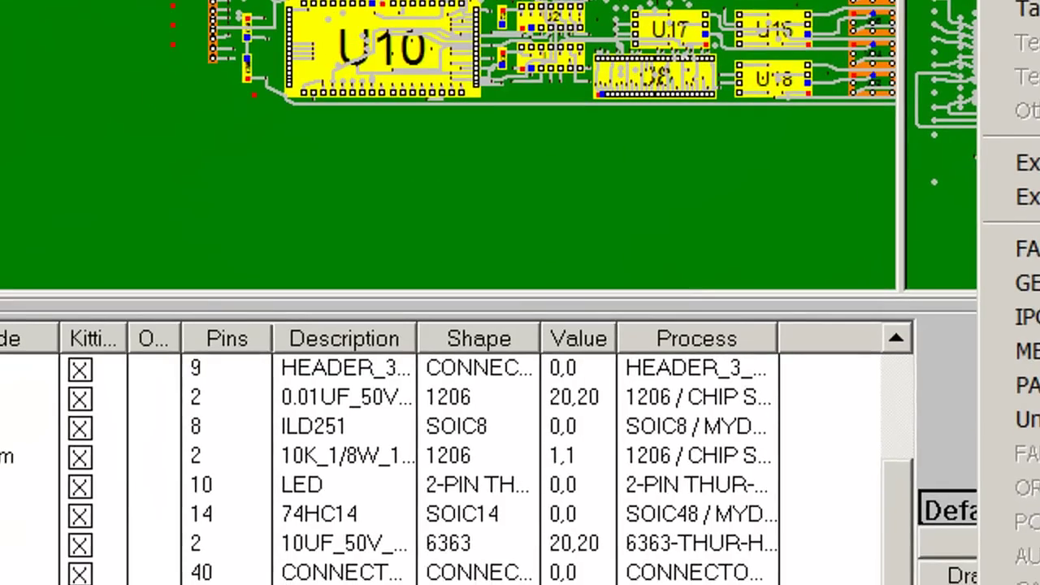
click(1029, 282)
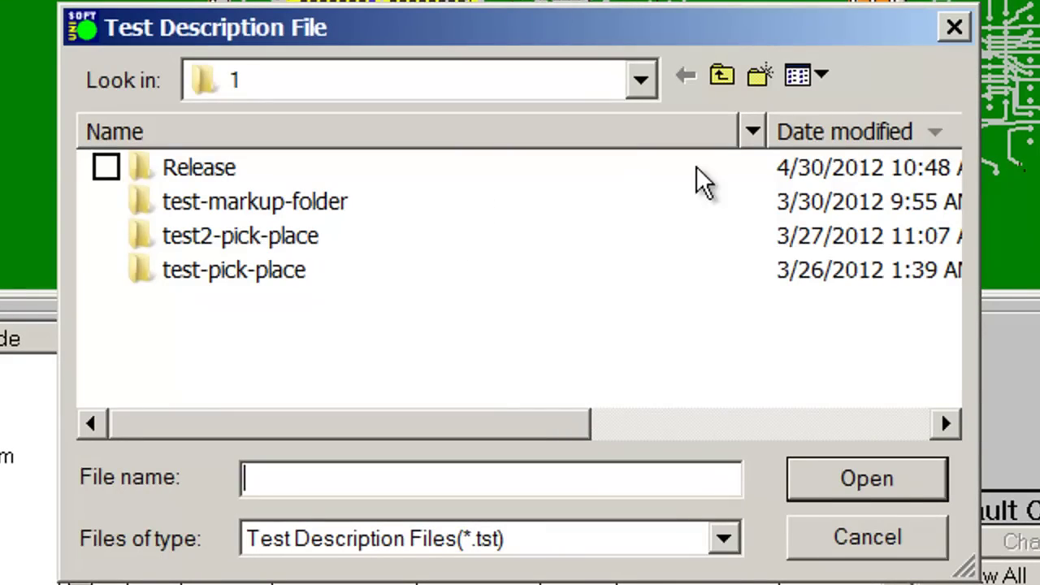
click(641, 79)
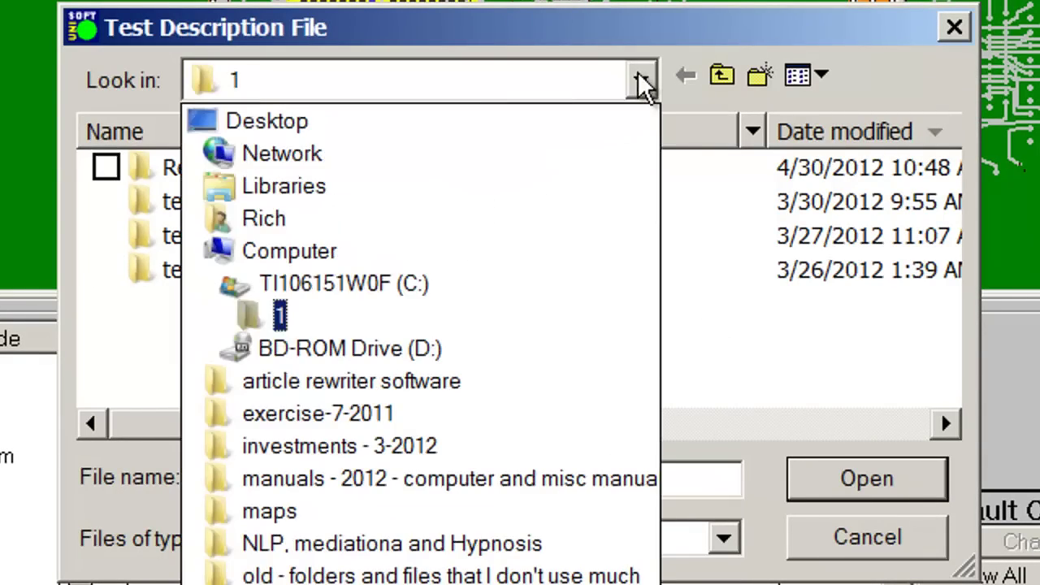
click(447, 284)
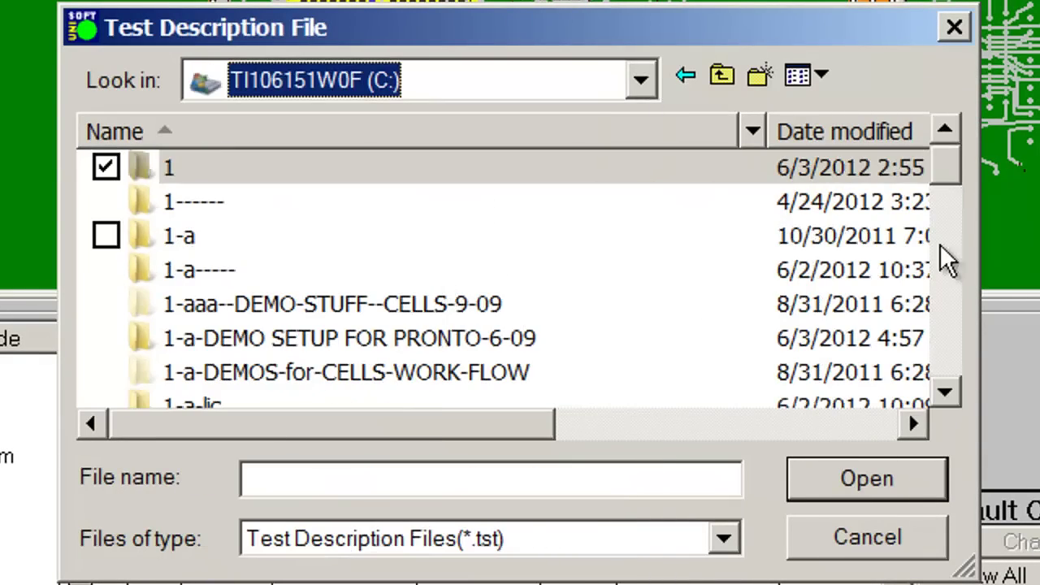
drag(955, 148, 972, 185)
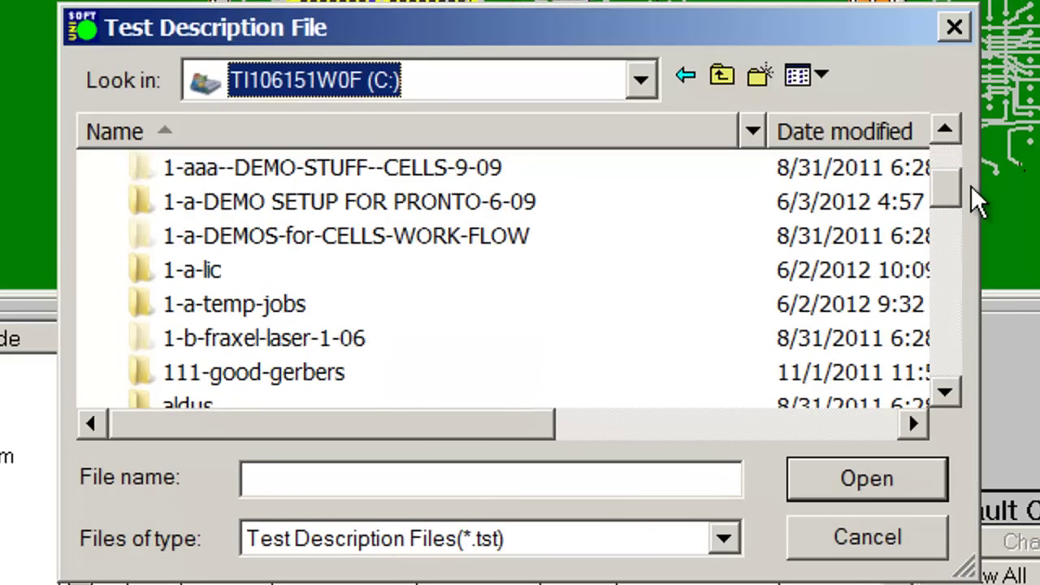
double_click(421, 212)
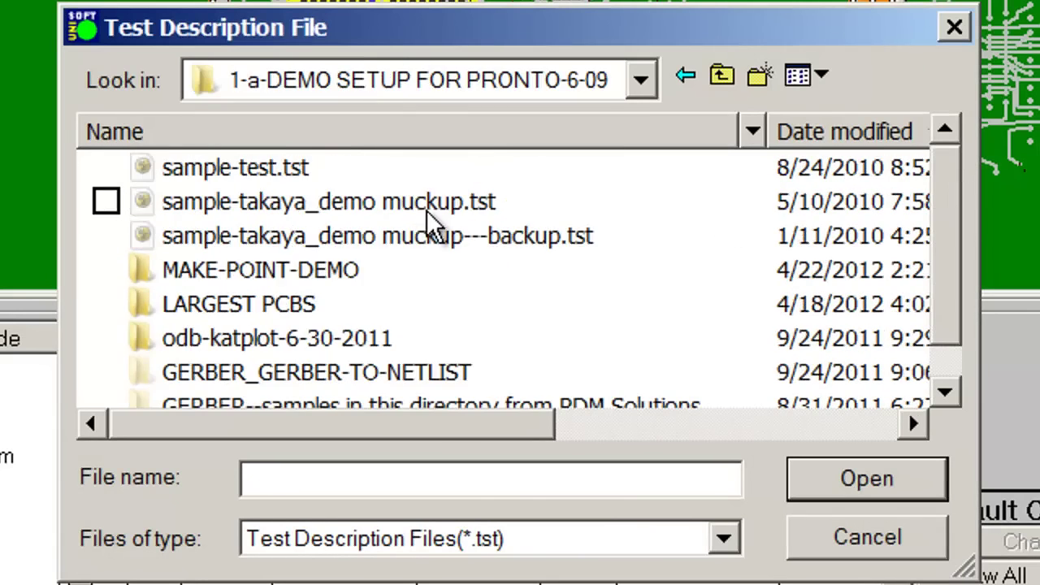
double_click(255, 168)
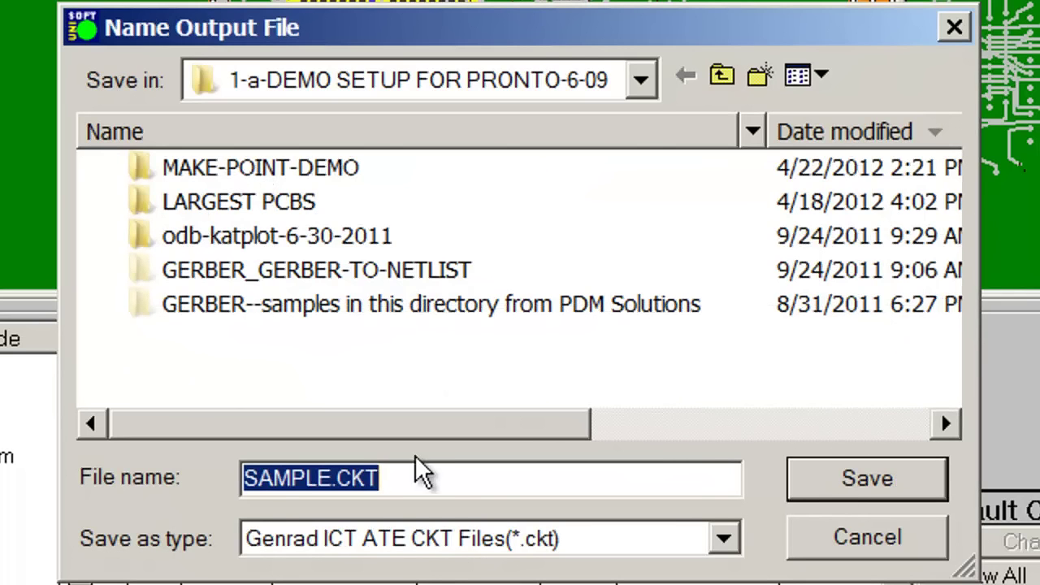
Step: Save the GenRAD output file as SAMPLEjjj.CKT in folder C:\1
click(641, 81)
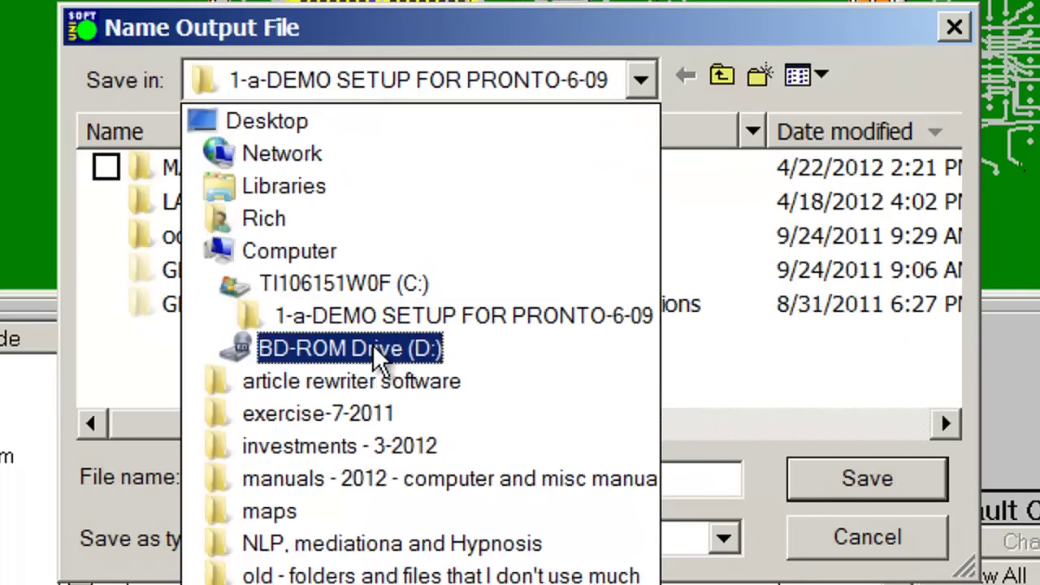
click(376, 284)
click(334, 478)
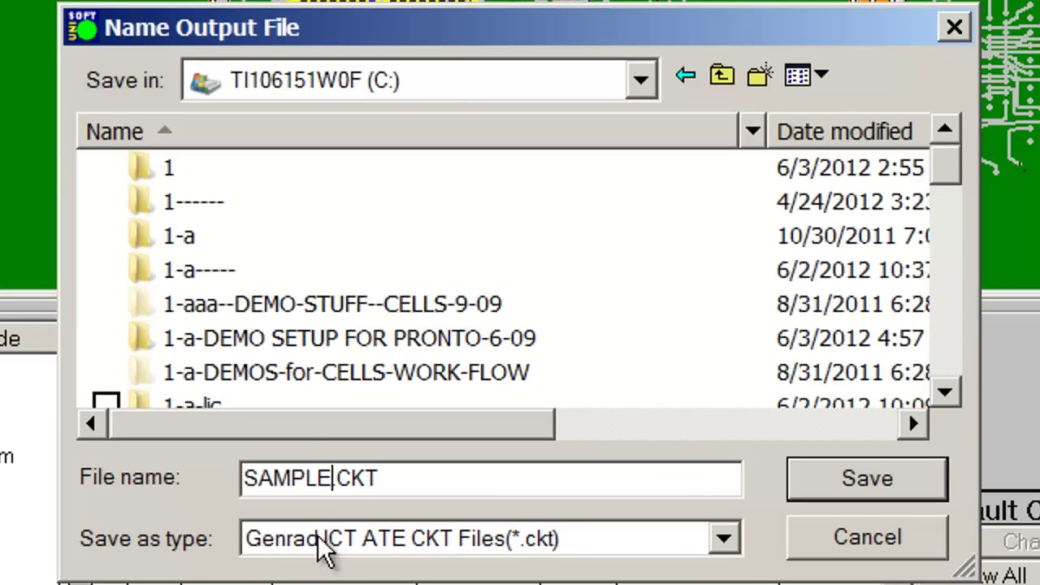
text(jjj)
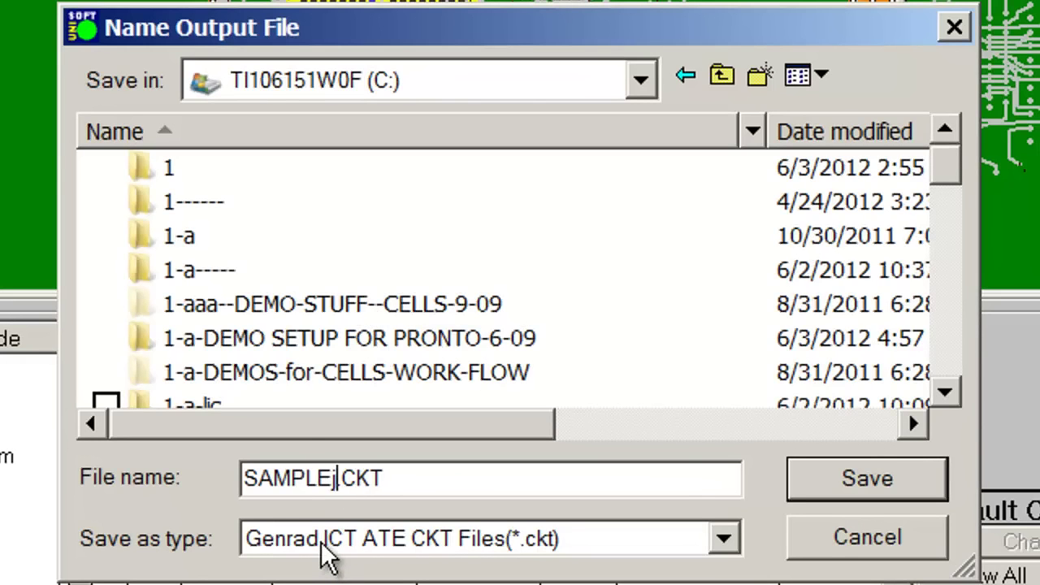
double_click(184, 172)
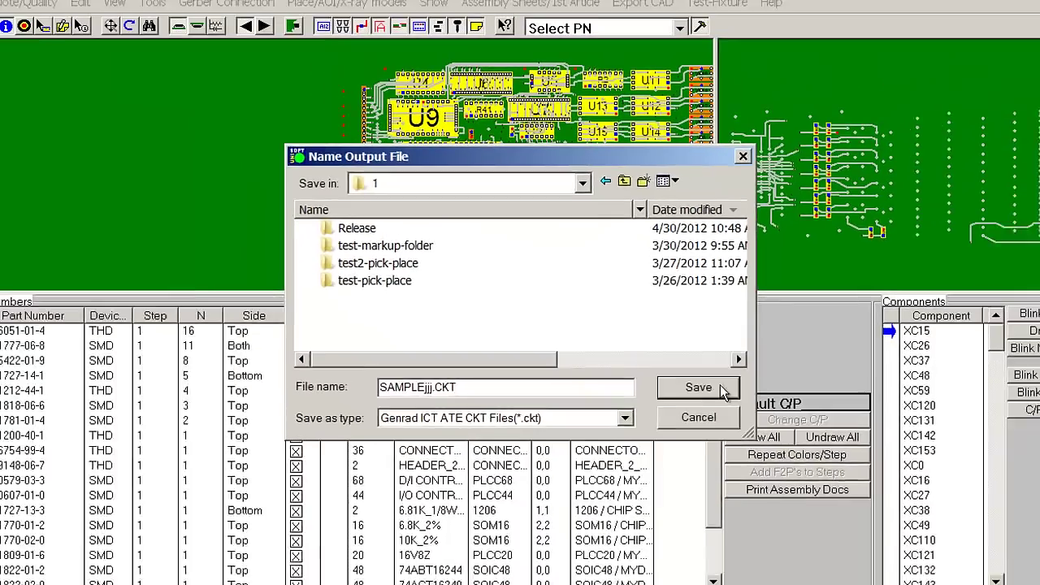
click(722, 390)
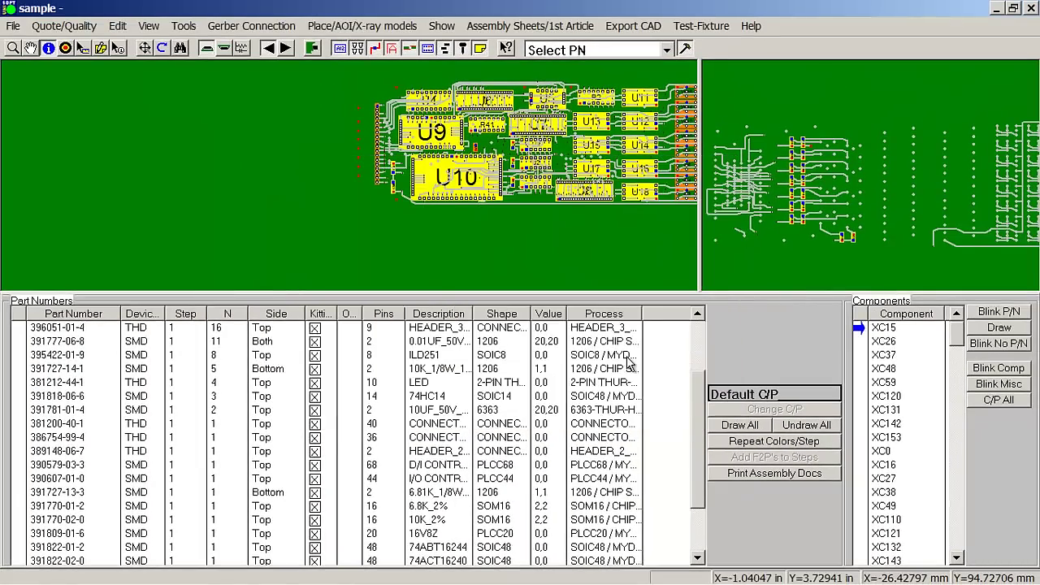
Step: Switch to Windows Explorer, go to folder C:\1 and open SAMPLEjjj.CKT in UltraEdit
key(alt+Tab)
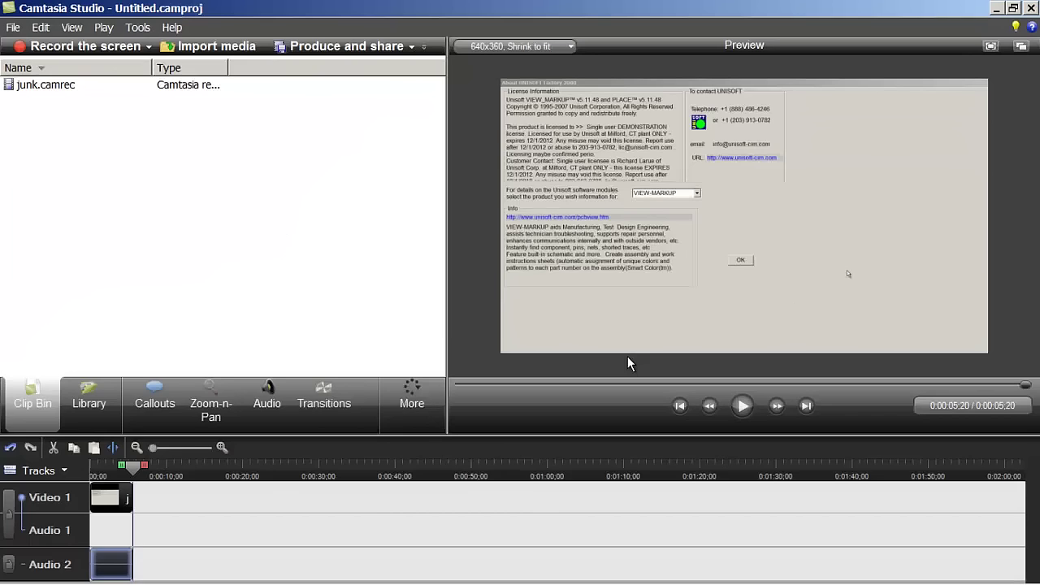
key(alt+Tab)
mouse_move(128, 564)
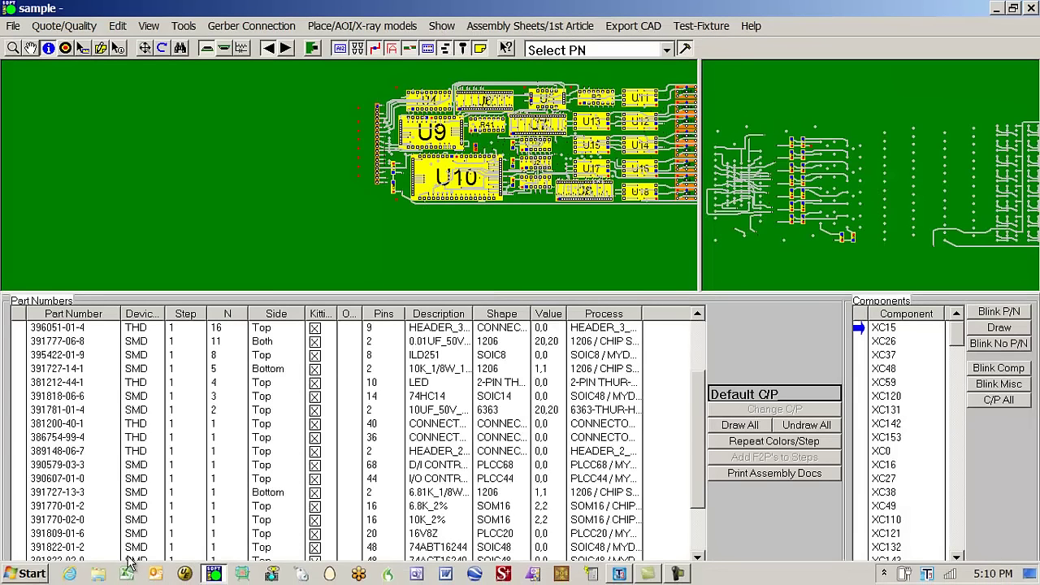
right_click(25, 574)
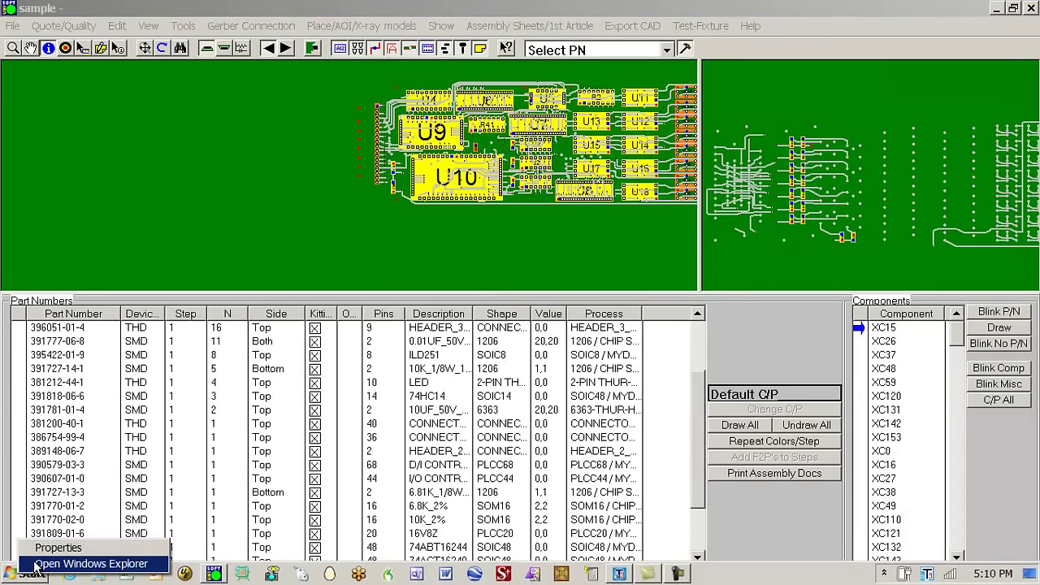
click(65, 565)
click(101, 329)
click(303, 130)
double_click(303, 130)
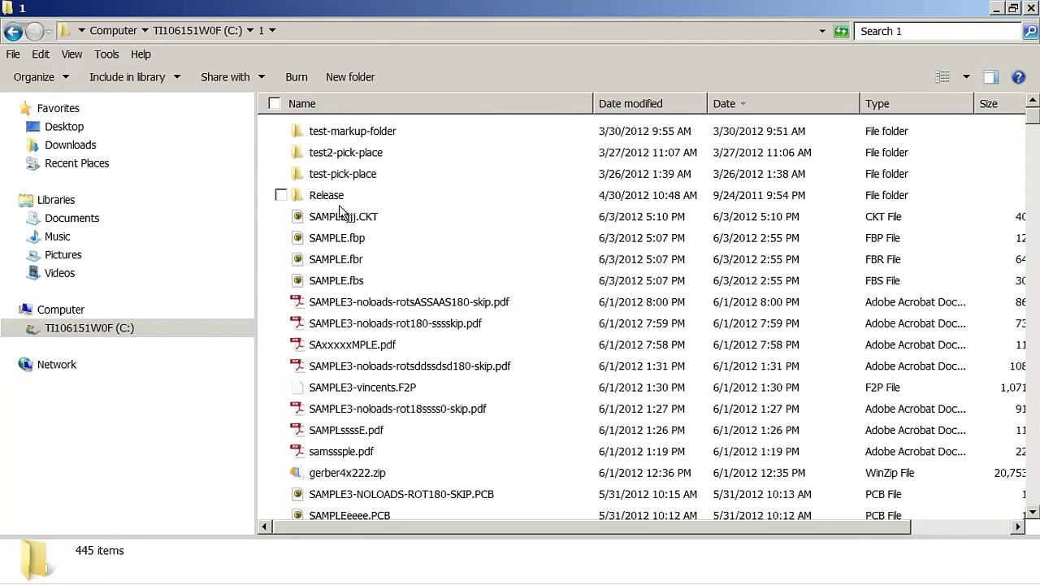
double_click(365, 219)
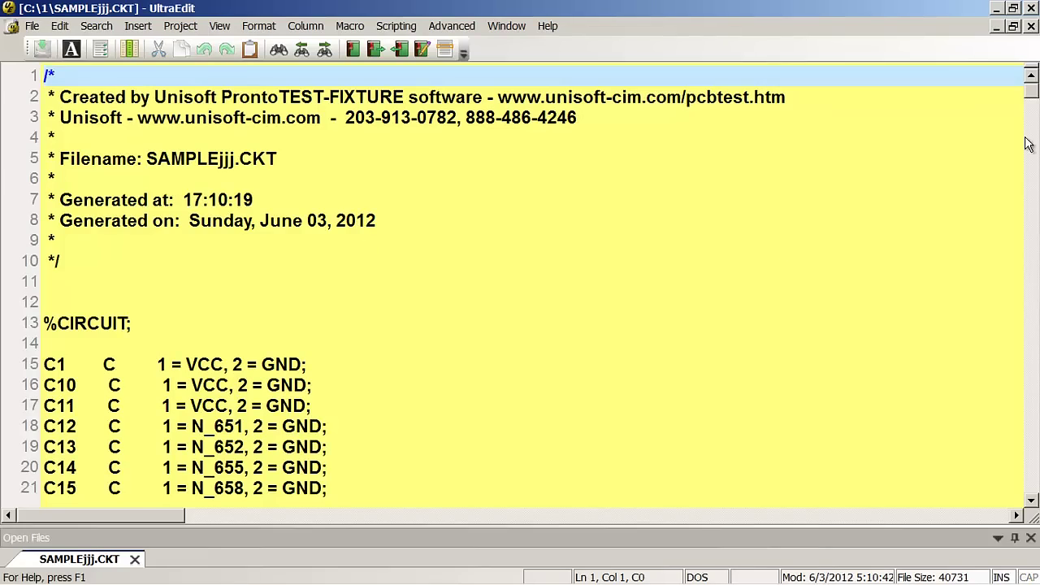
Step: Examine the component pin and net listing in SAMPLEjjj.CKT and close the text editor
drag(1032, 92, 1029, 177)
scroll(520, 285, down, 1)
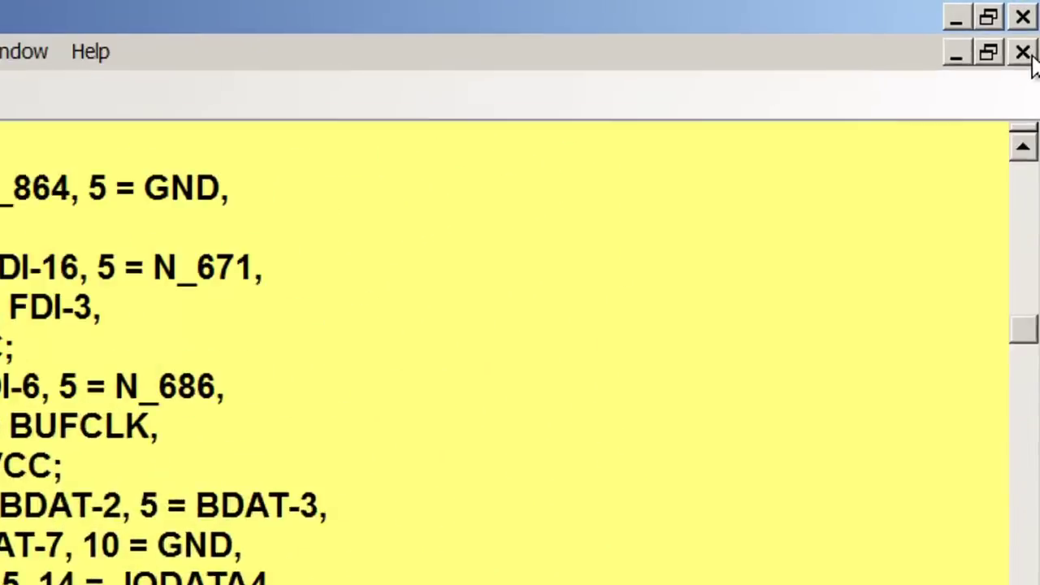
click(1031, 26)
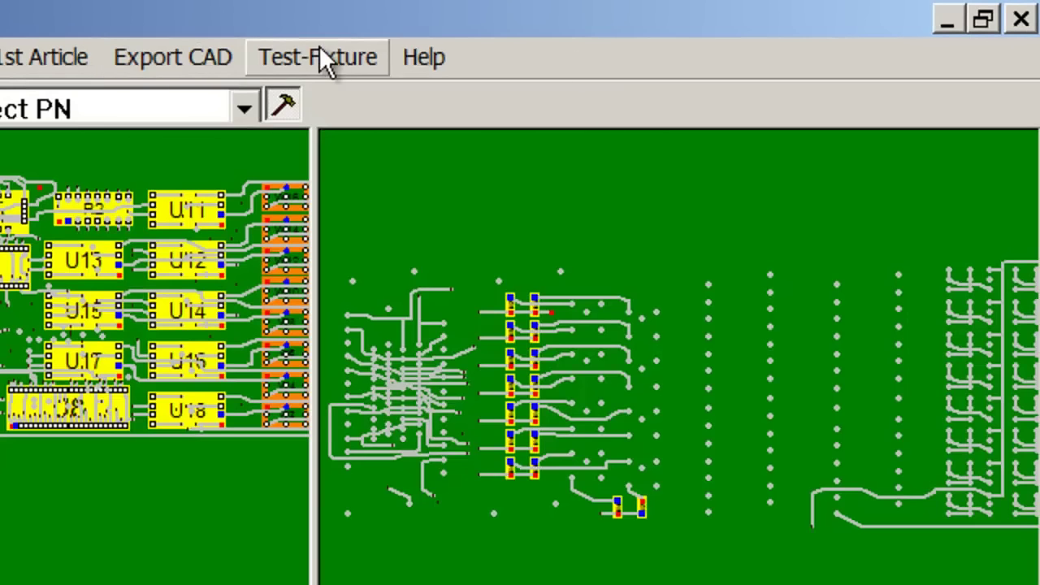
Step: Examine the Takaya Flying Probe specifications, including the preferred probe REFDES order and maximum shorts range, and close them without exporting
click(327, 62)
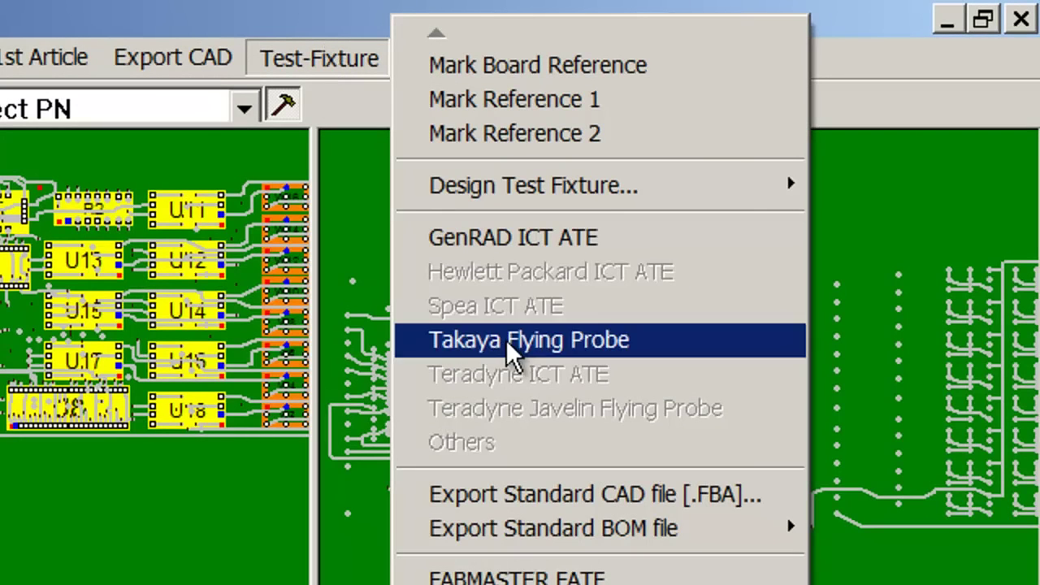
click(602, 340)
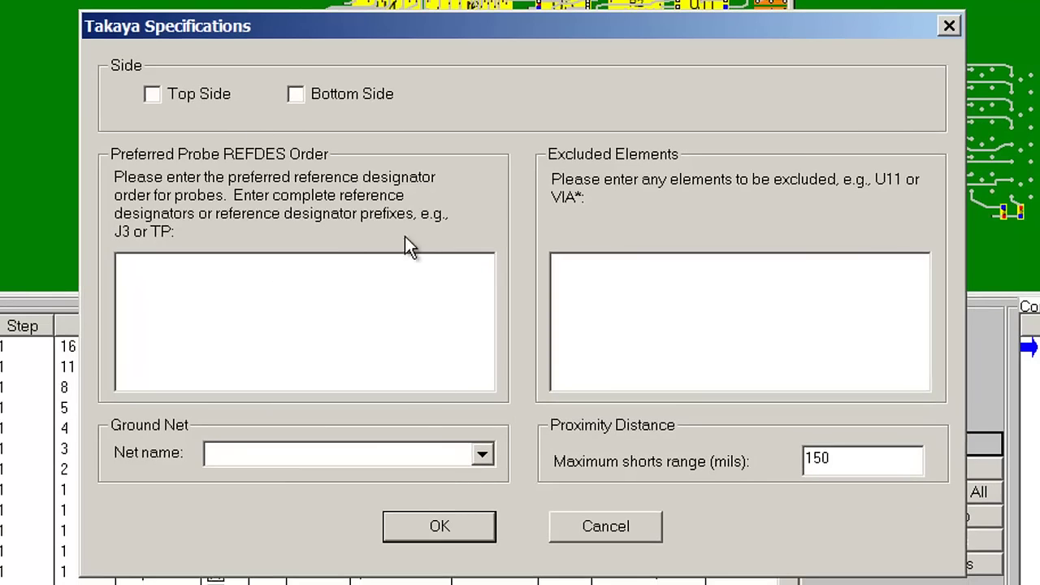
click(330, 289)
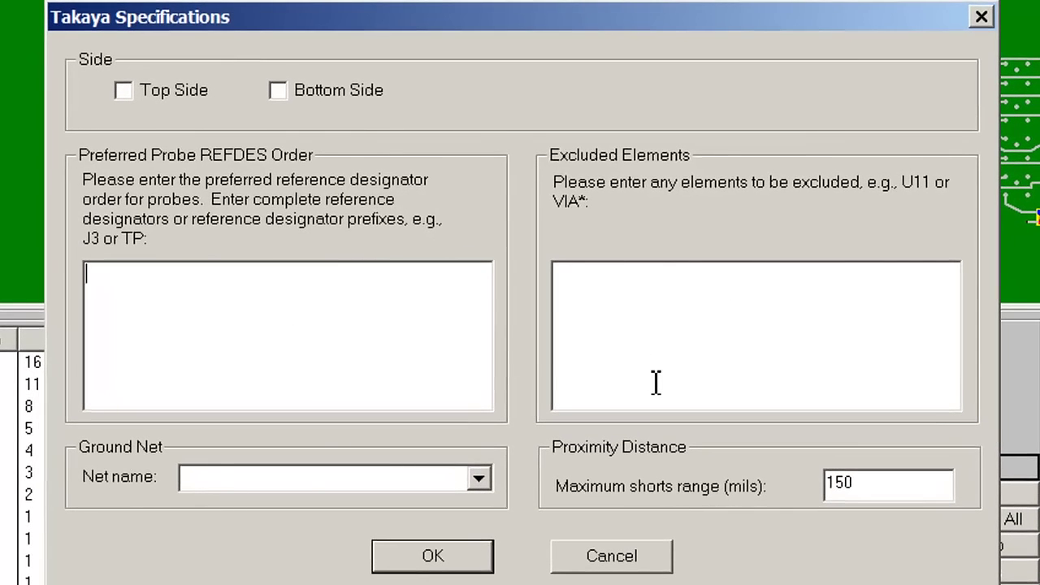
drag(887, 482, 805, 476)
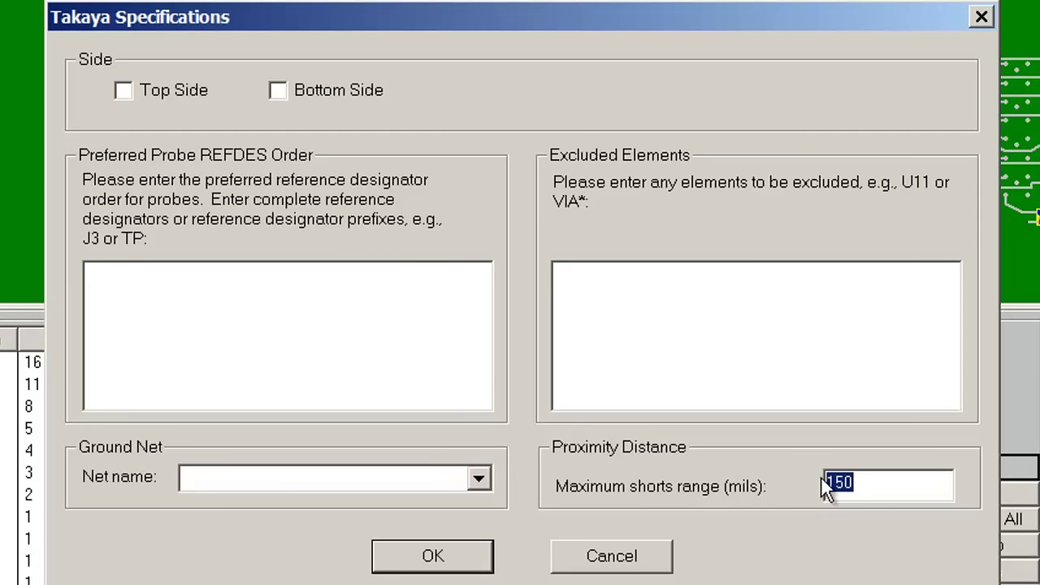
click(880, 486)
drag(878, 483, 827, 465)
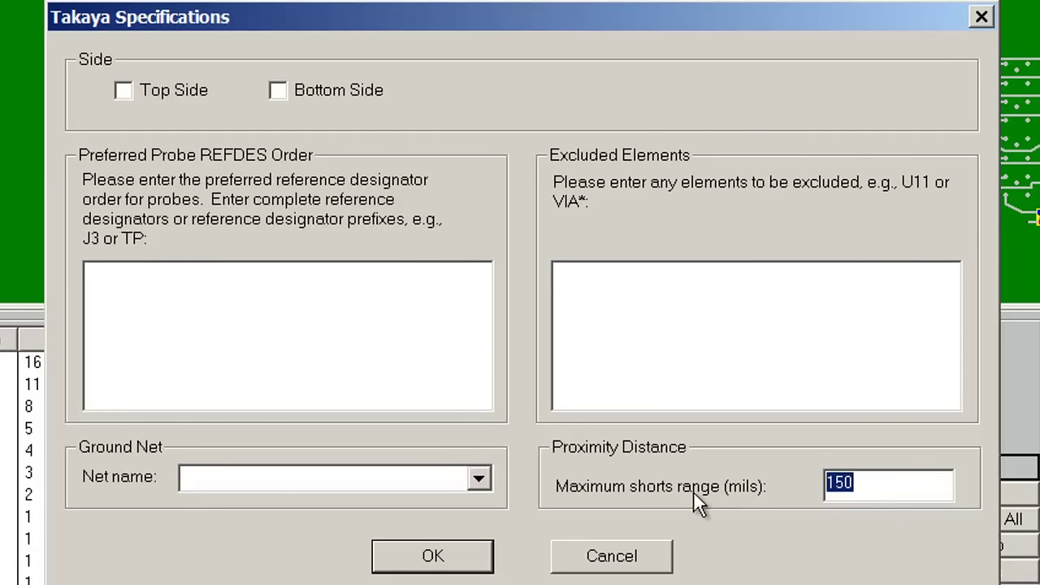
click(862, 483)
drag(862, 482, 829, 475)
click(875, 487)
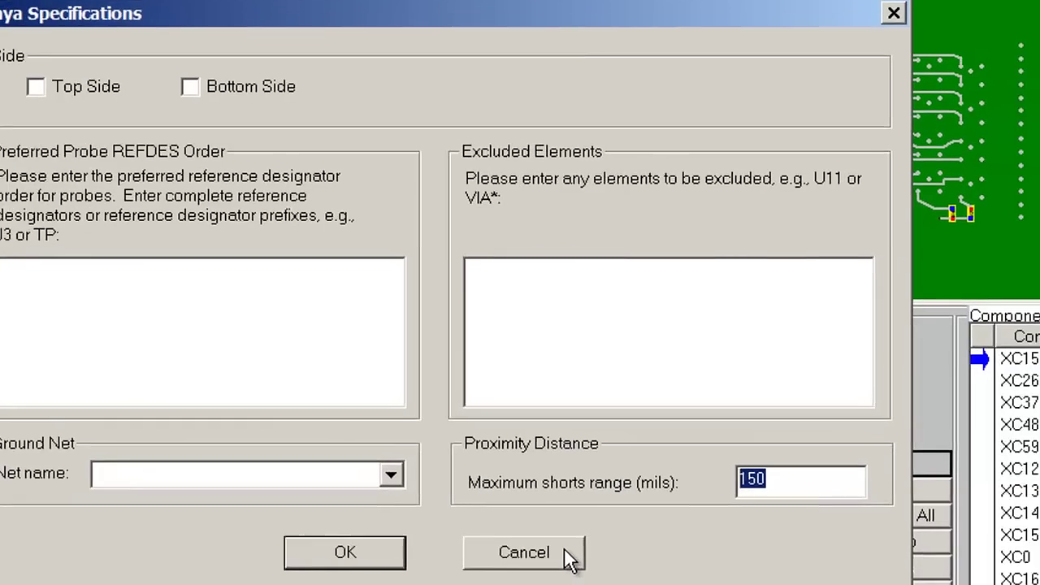
click(654, 557)
Step: Review the CAD, BOM and tester export formats available for the test fixture
click(813, 4)
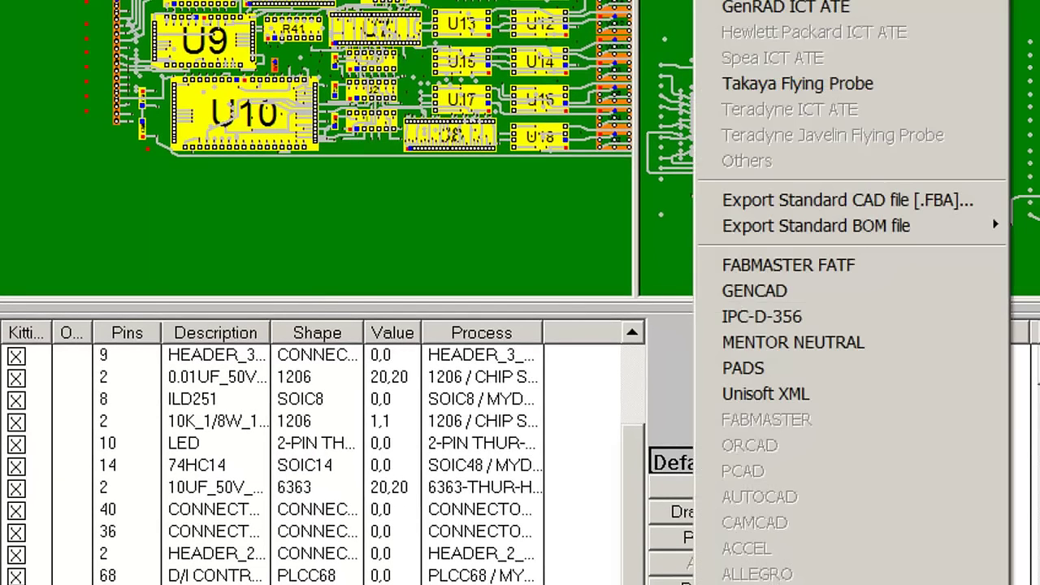